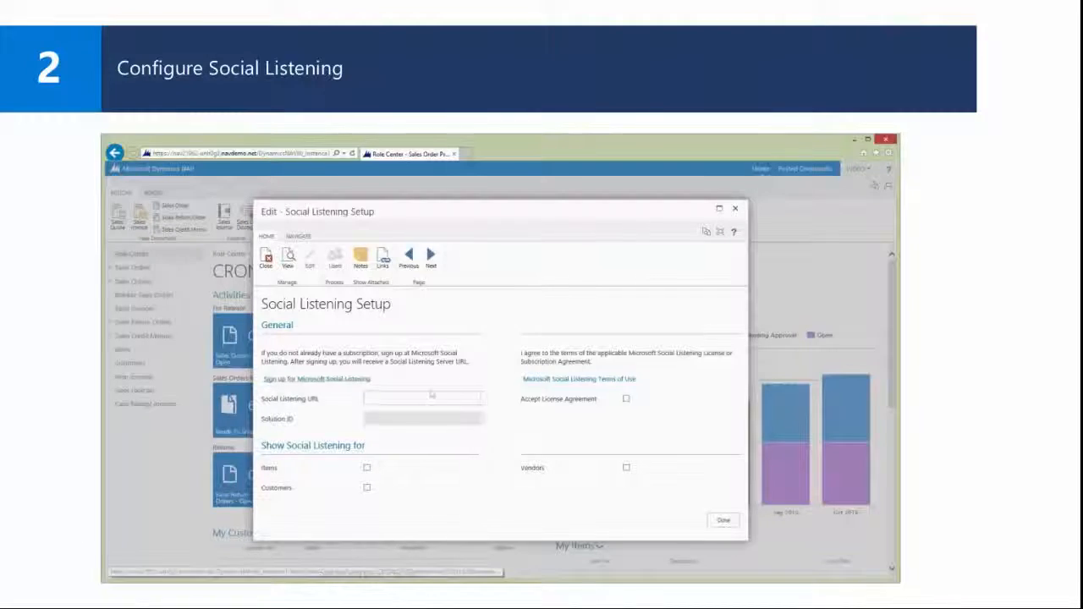
Step: Paste the Social Listening server URL into the setup page and close it
right_click(399, 398)
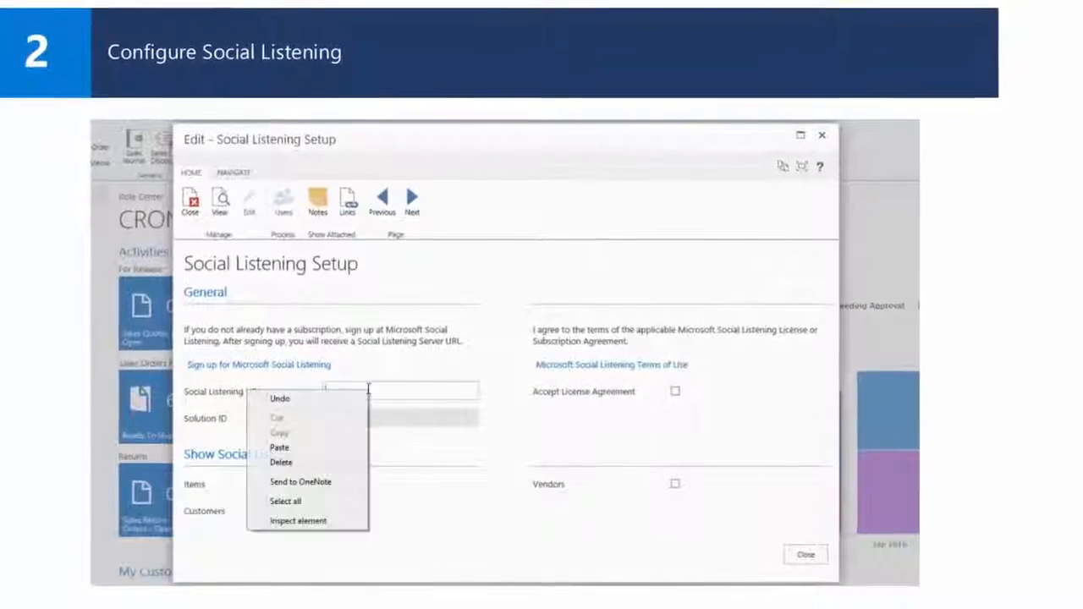
click(279, 446)
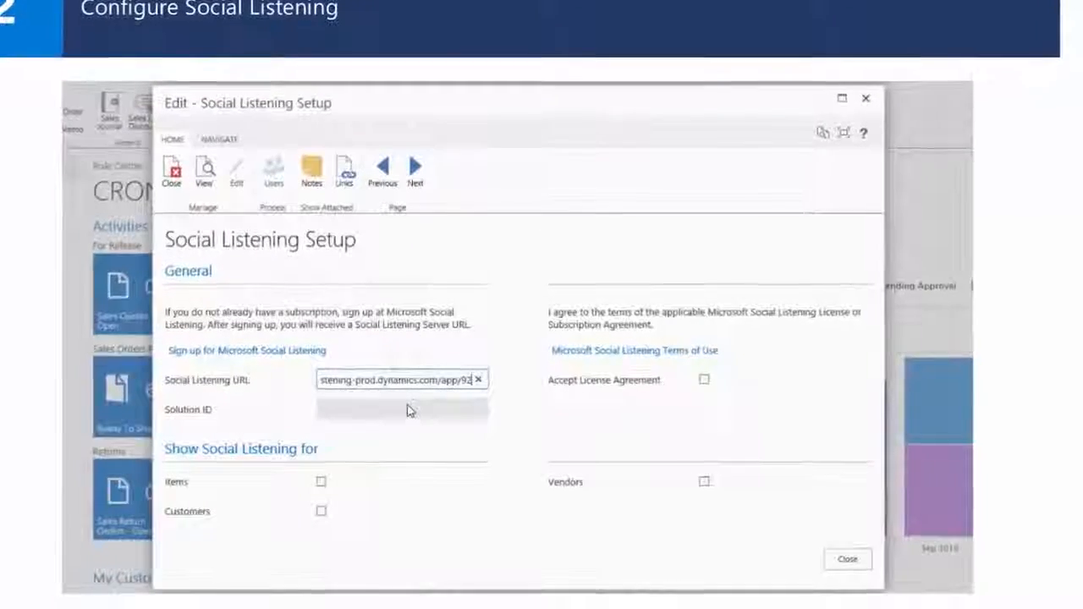
key(Tab)
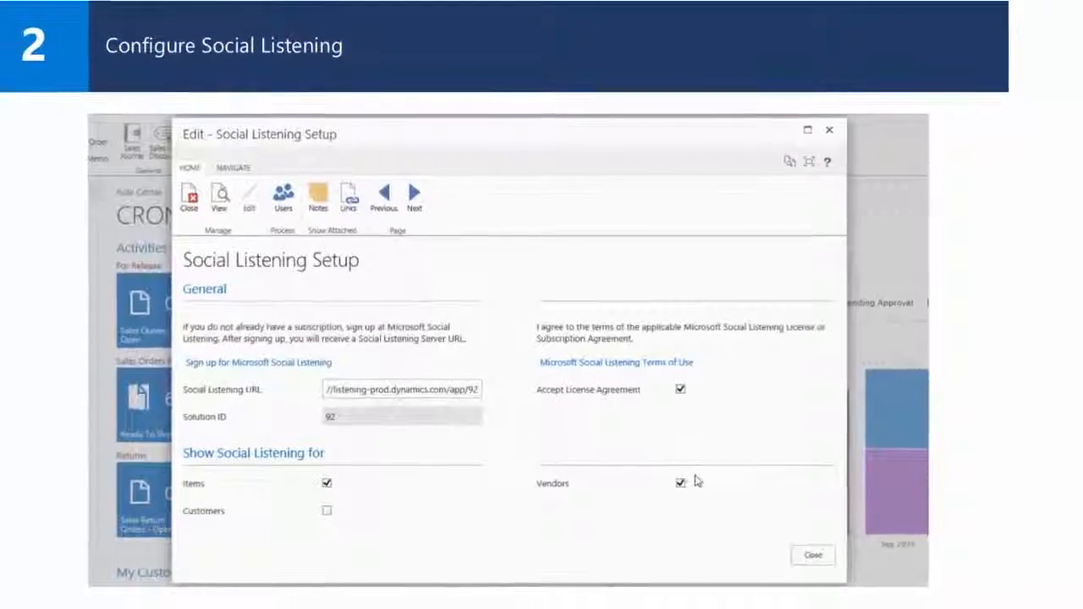
click(787, 555)
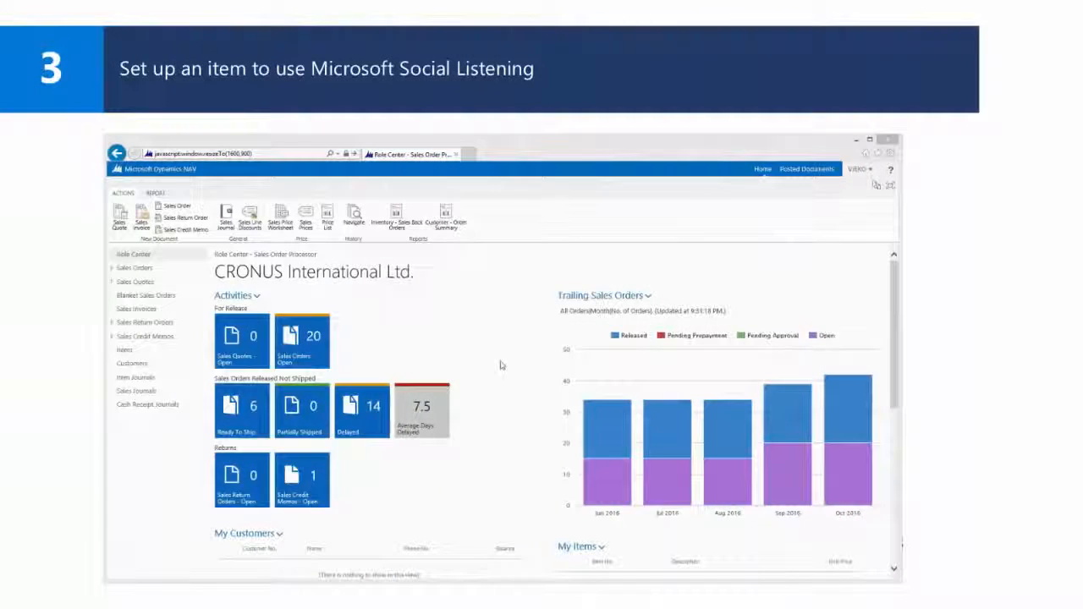
Step: From the Items list, start setting up a Social Listening search topic for item 1000 Bicycle
click(125, 350)
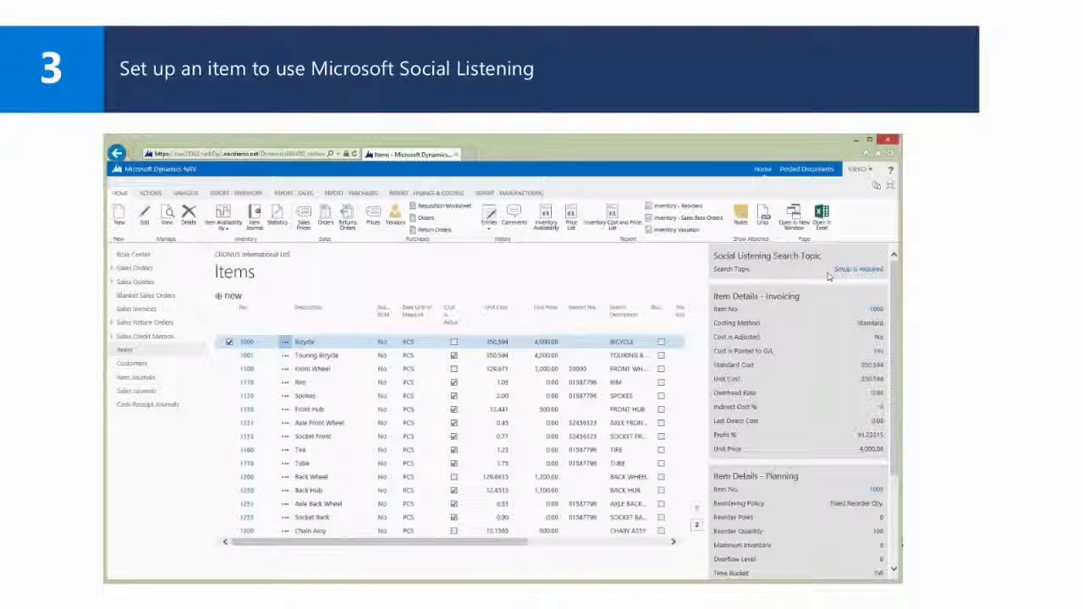
click(843, 273)
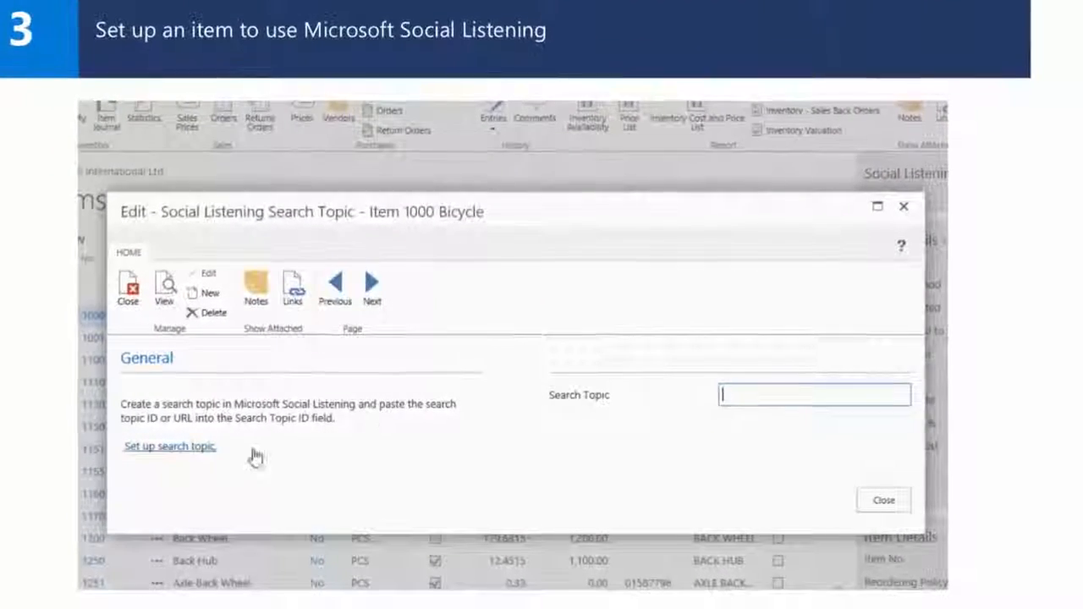
click(165, 447)
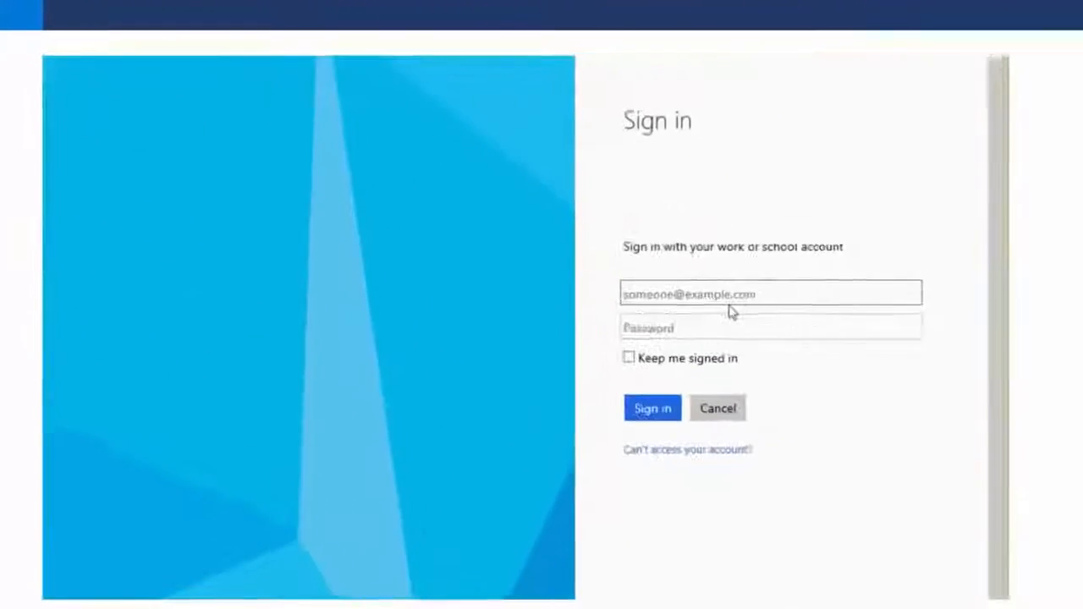
Step: Sign in to Social Listening with the admin account and password, letting the browser remember it
key(Down)
key(Tab)
text(••••)
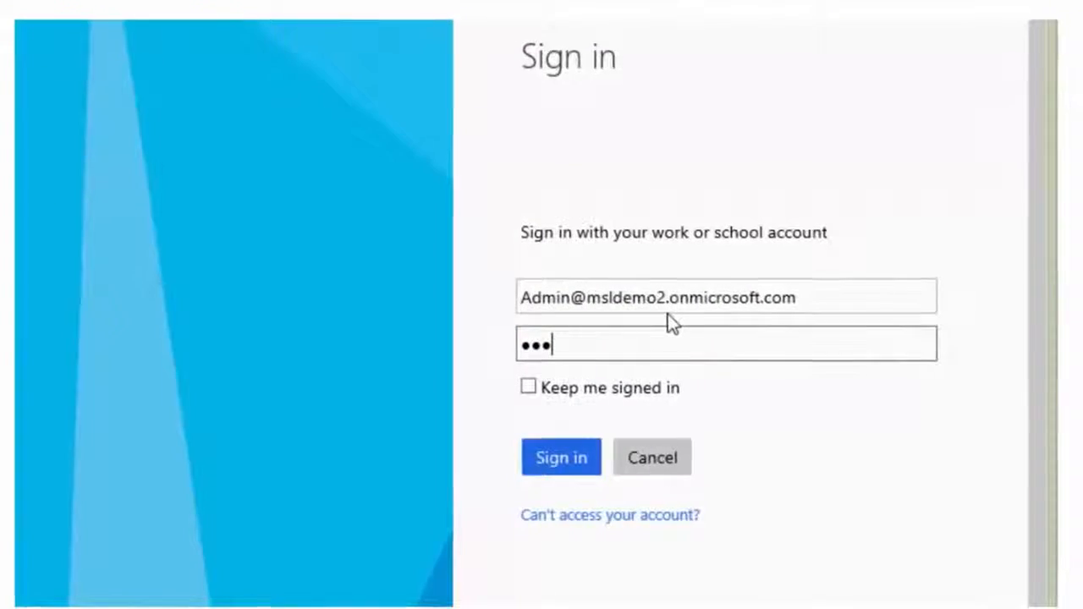
text(••••)
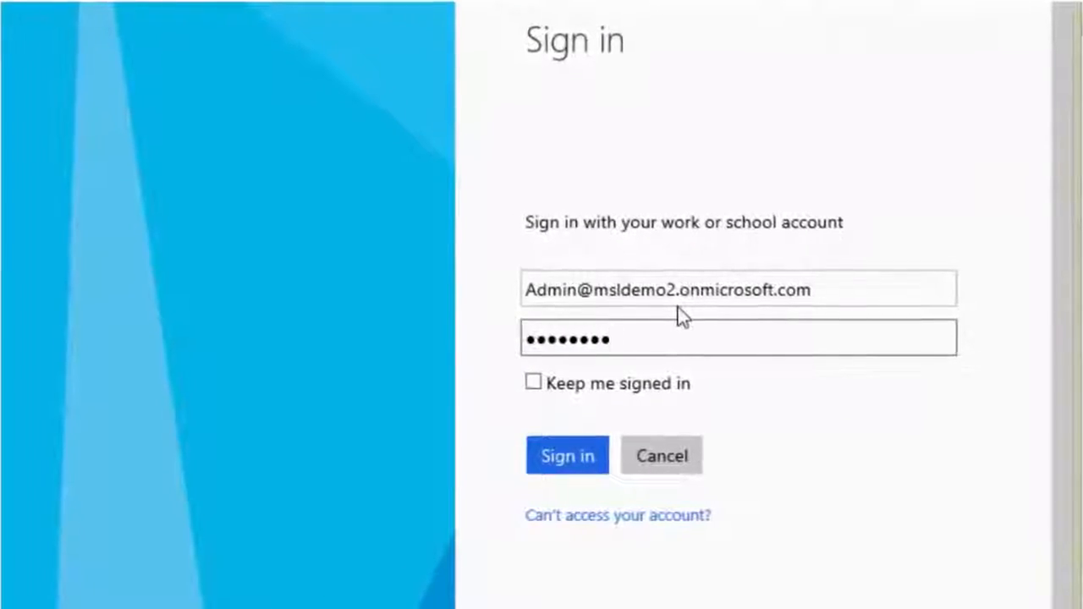
click(571, 471)
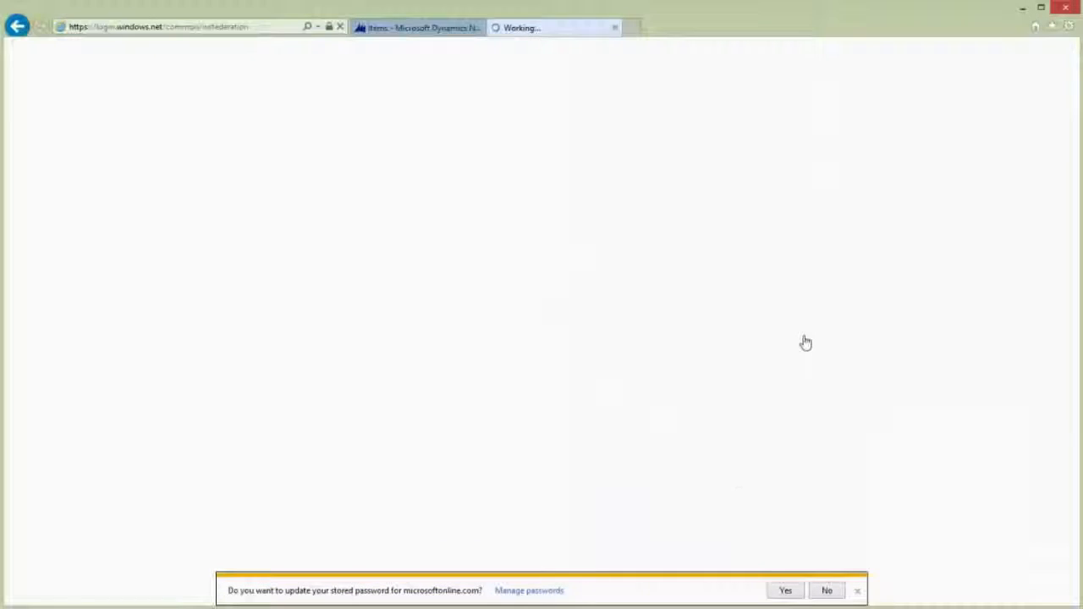
click(787, 589)
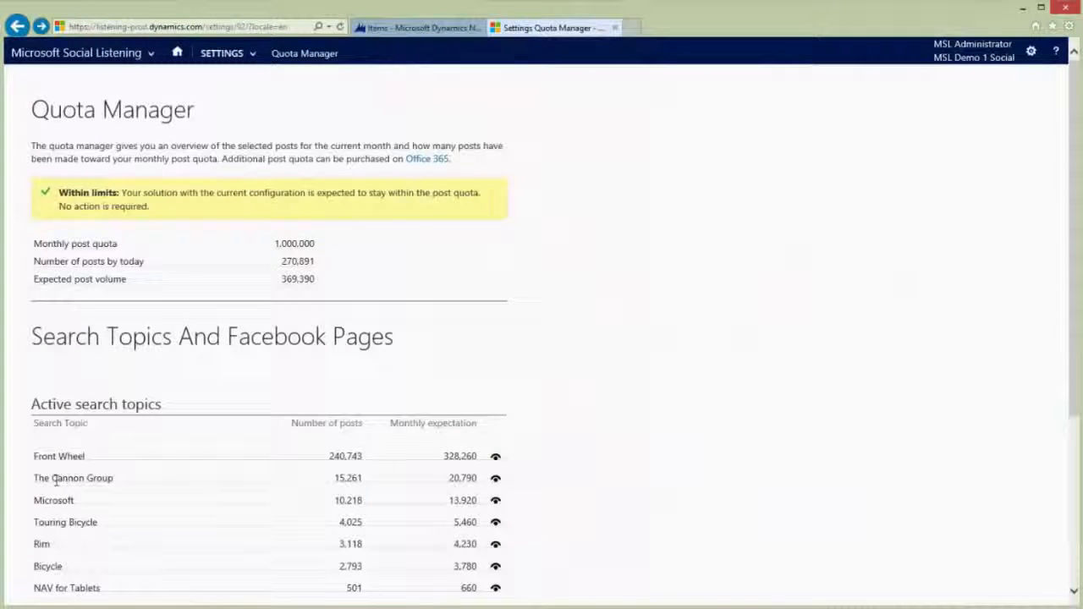
Step: Open the existing Bicycle search topic, copy its page address, and return to Dynamics NAV
scroll(55, 479, down, 2)
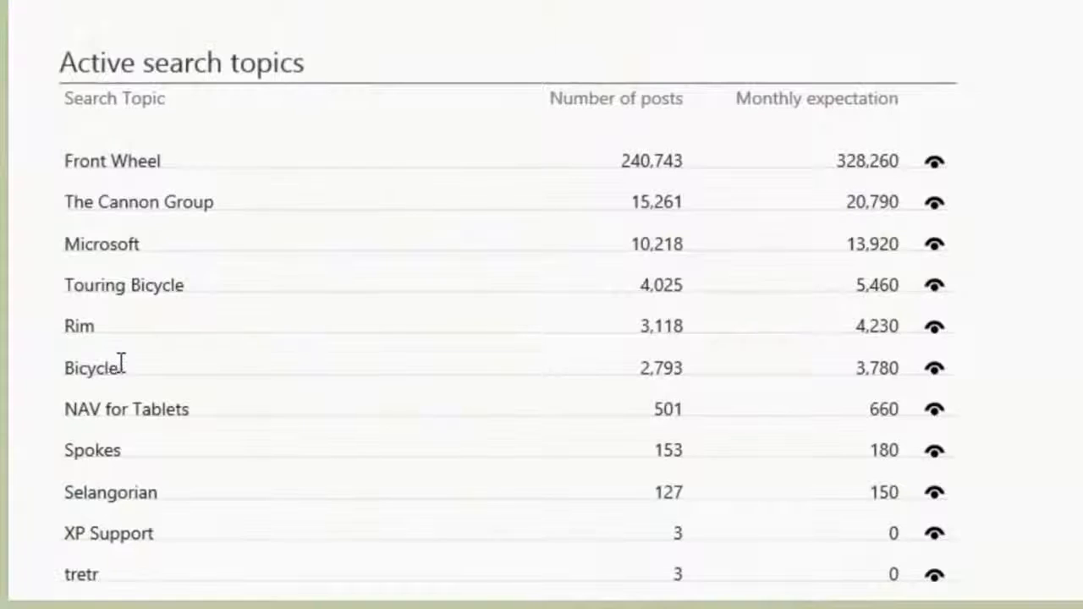
click(934, 370)
click(249, 34)
right_click(249, 33)
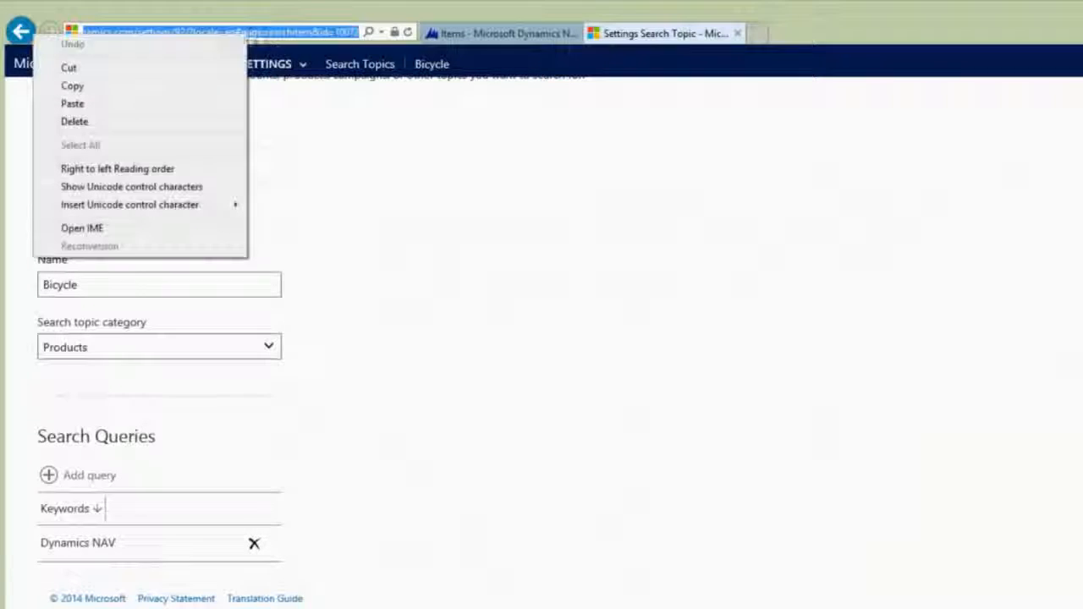
click(99, 87)
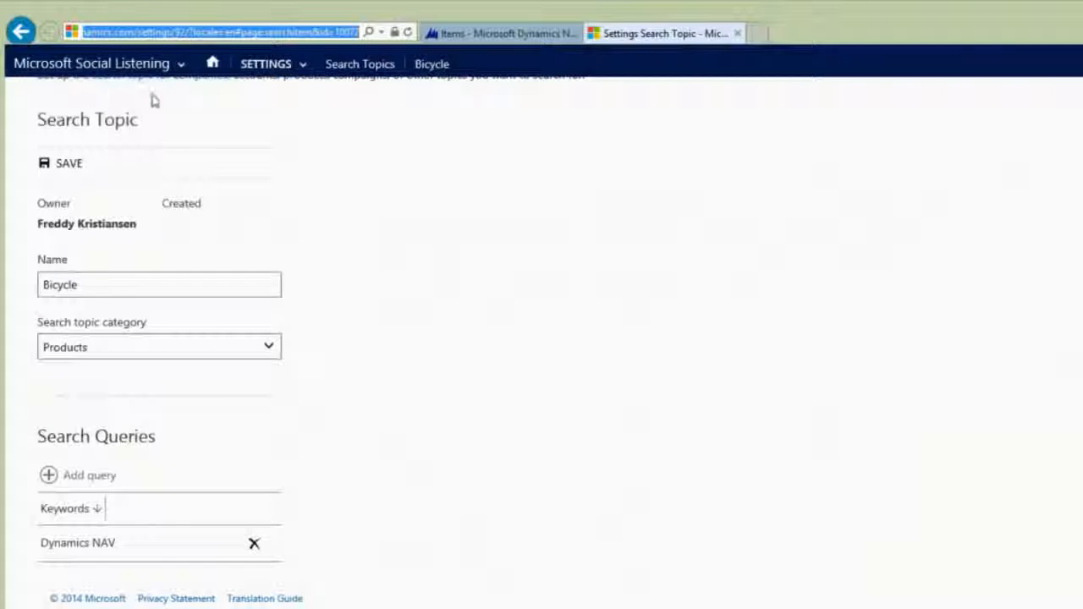
click(519, 33)
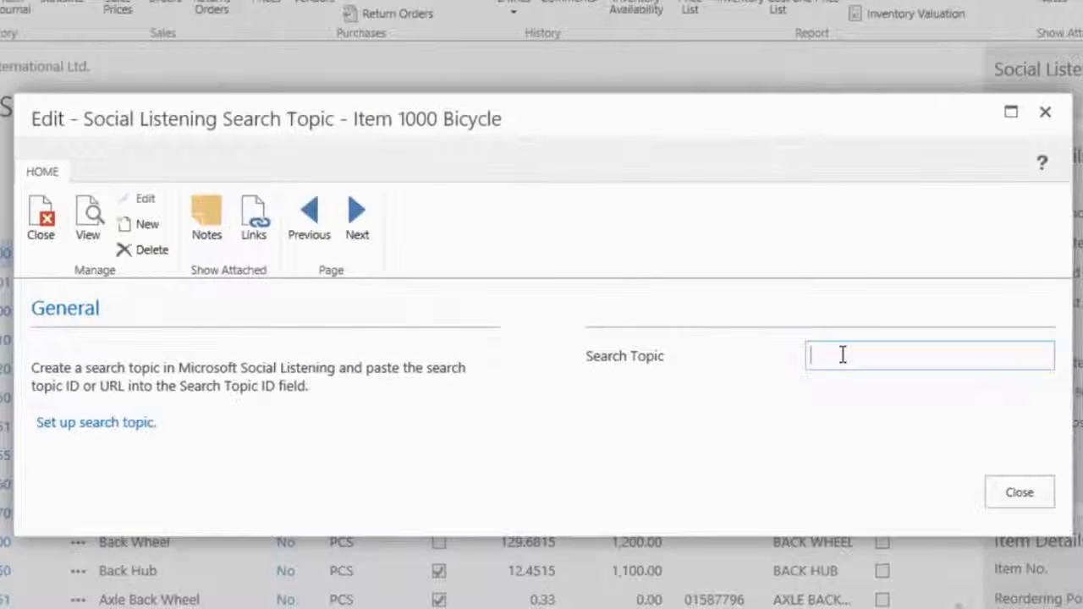
Step: Paste the Bicycle topic address into Search Topic, linking ID 10072, and review the factbox analytics
right_click(842, 356)
click(711, 449)
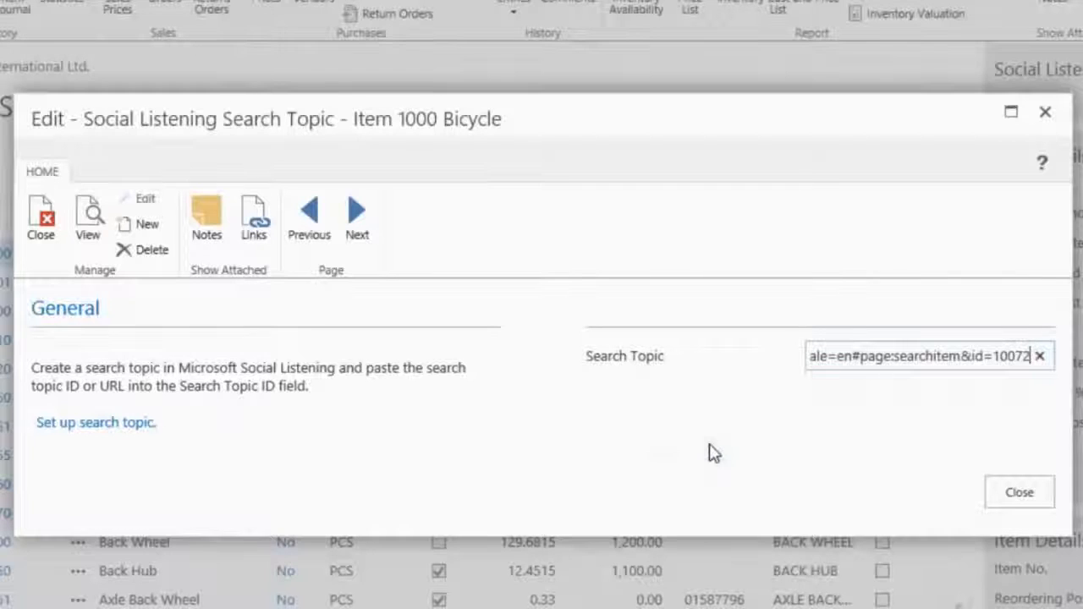
key(Tab)
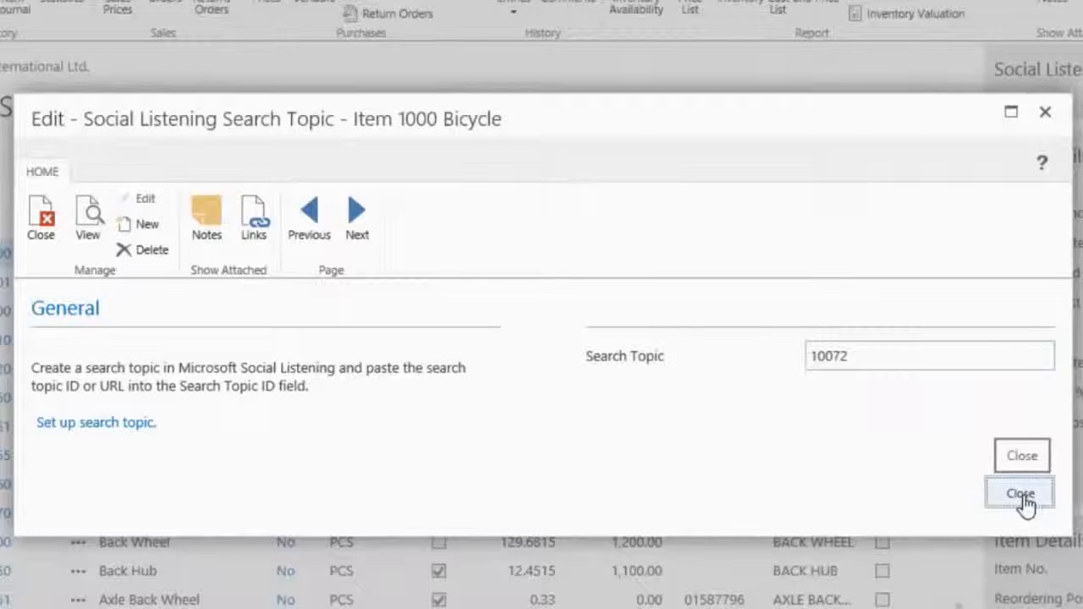
click(1022, 497)
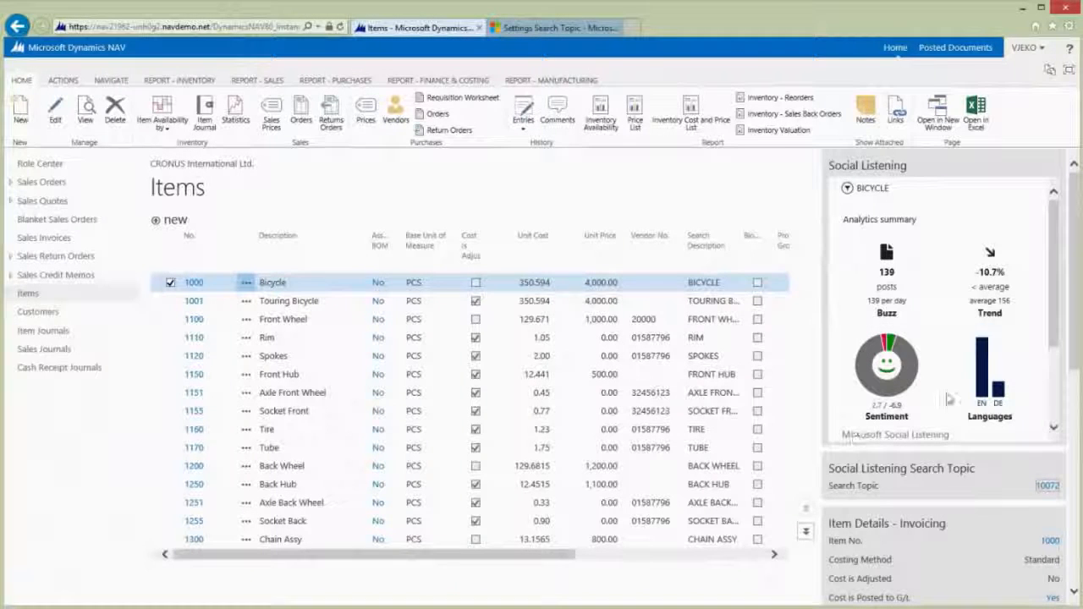
scroll(1057, 364, down, 3)
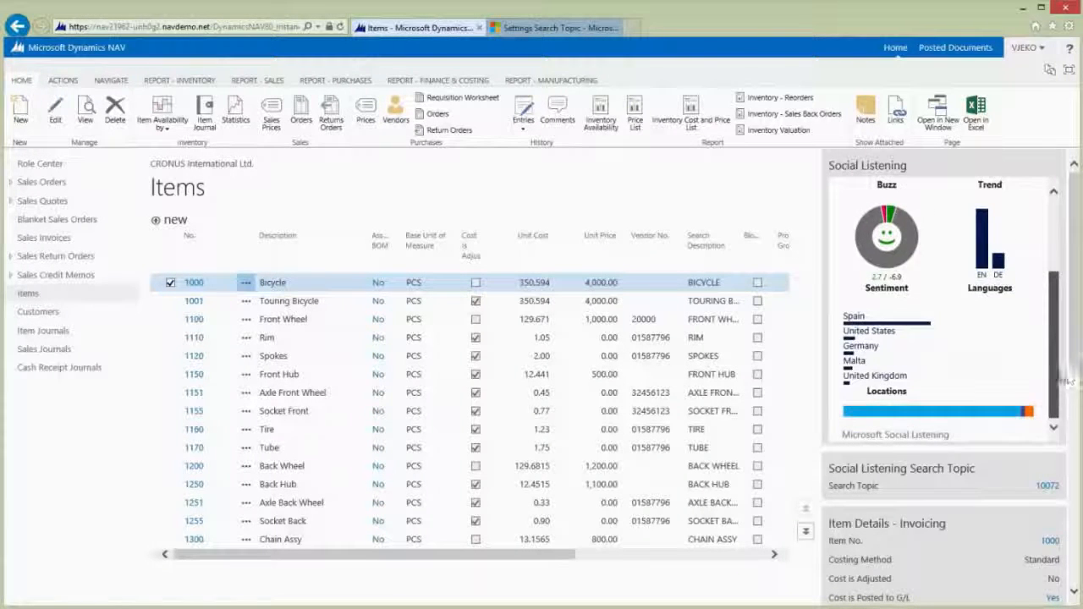
scroll(1049, 322, up, 3)
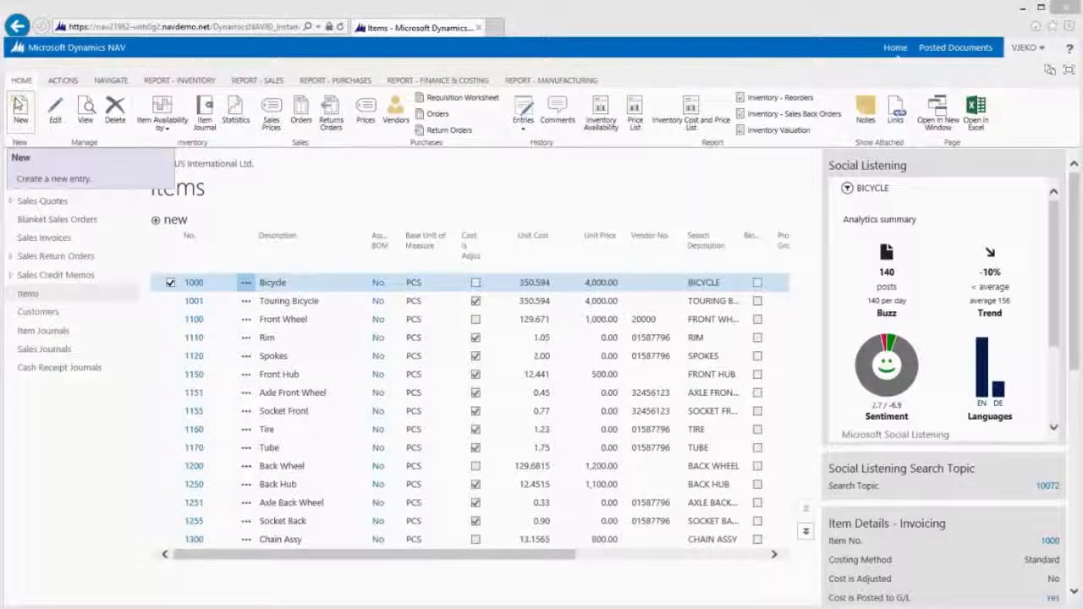
Step: Create new item 70062 'Lumia 930' with base unit of measure PCS
click(18, 107)
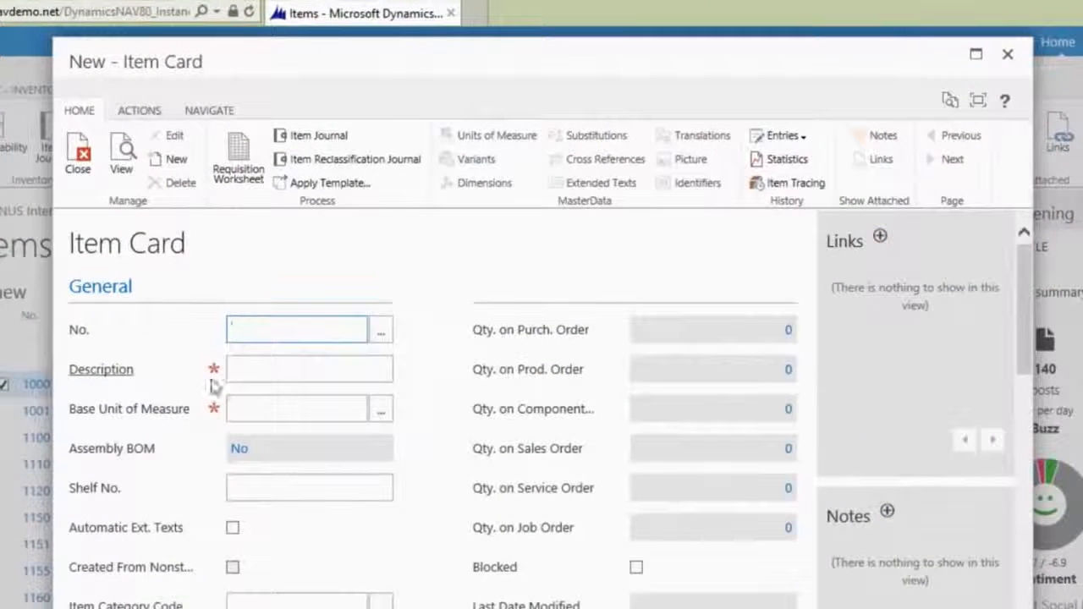
click(254, 370)
text(Lumia 930)
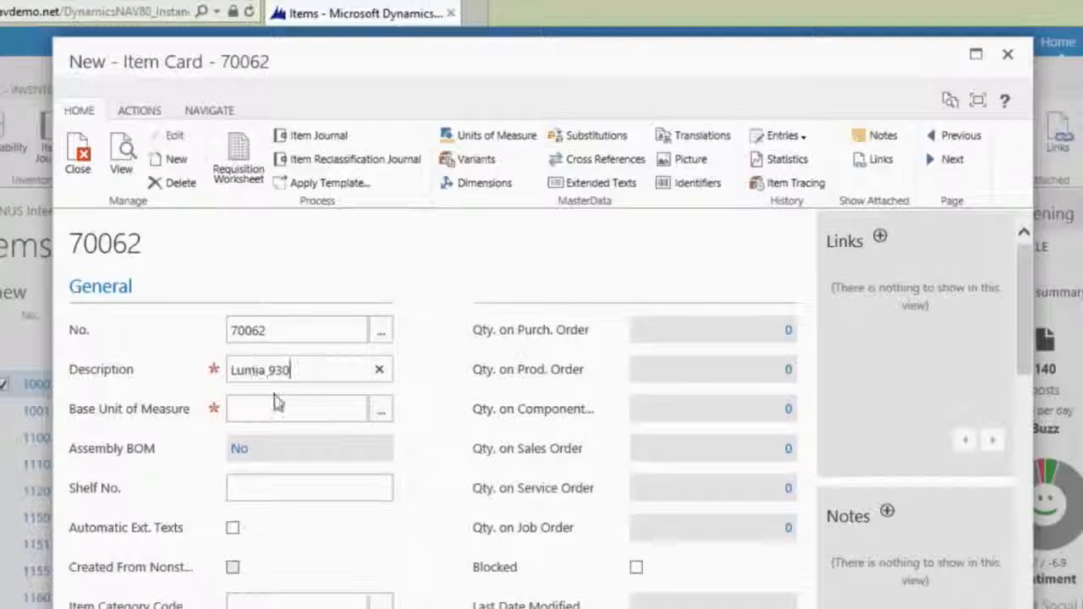
click(277, 402)
text(pcs)
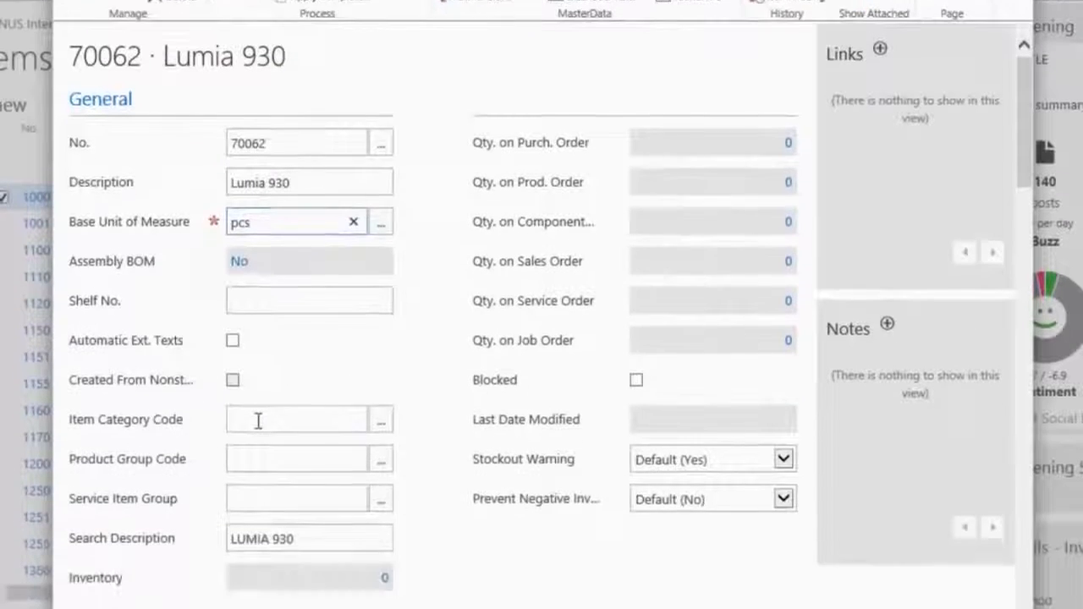
click(258, 578)
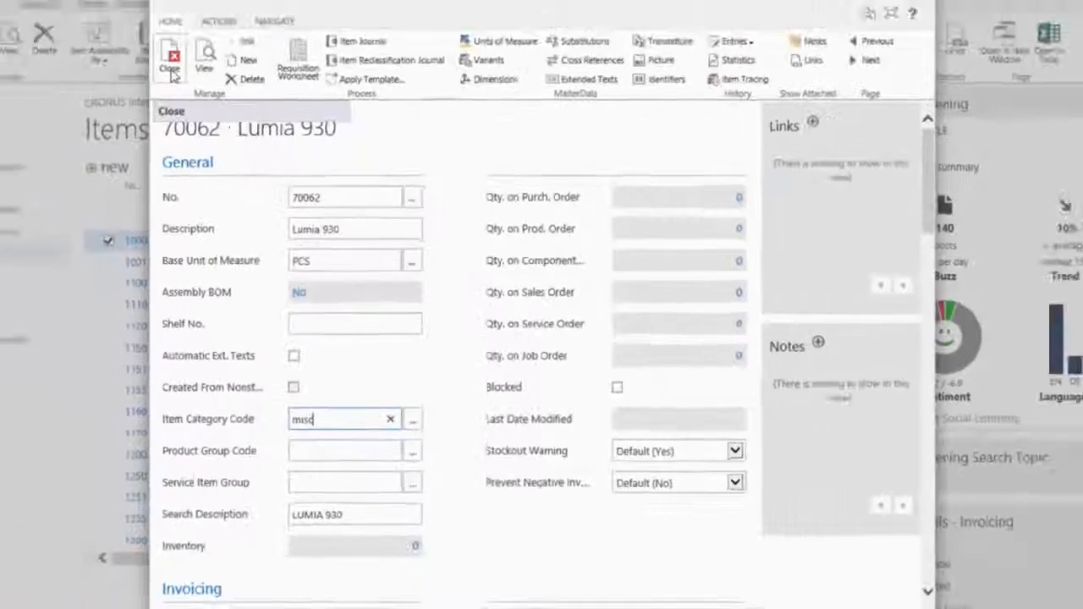
click(175, 71)
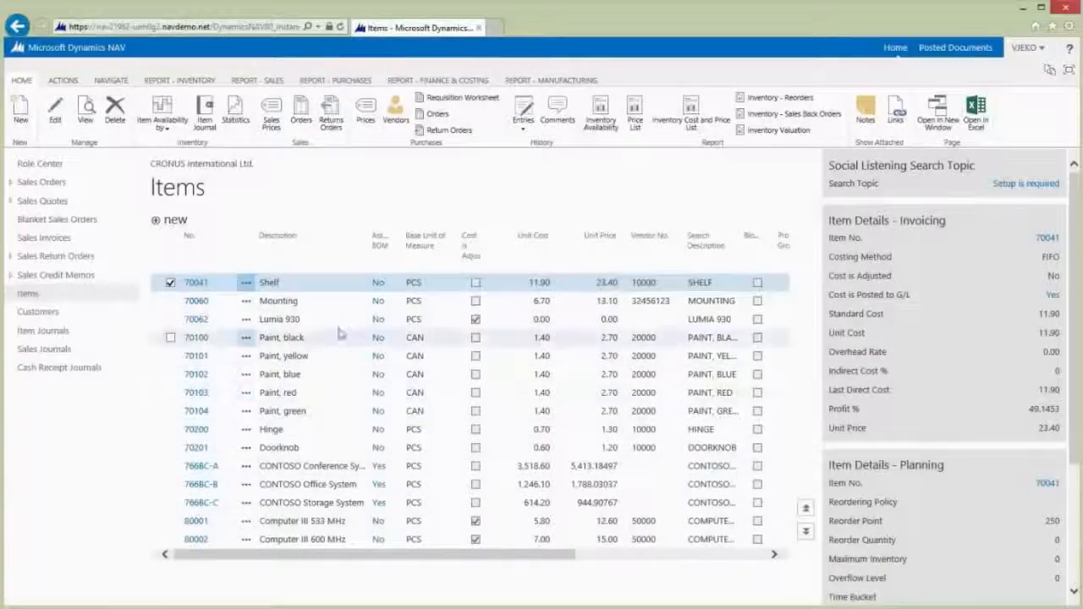
Step: Select Lumia 930 and start setting up its Social Listening search topic
click(306, 324)
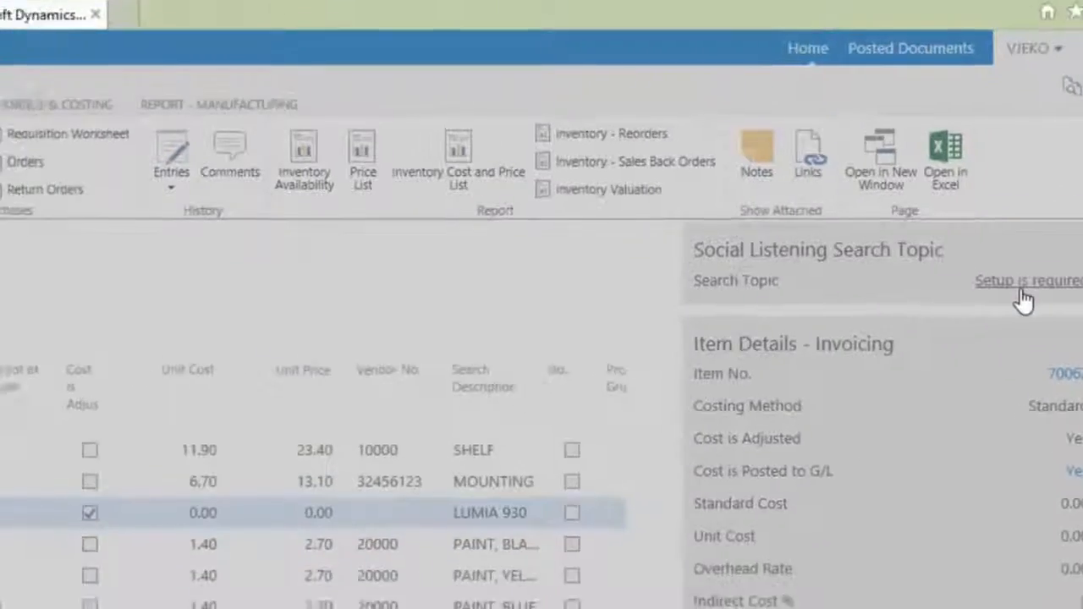
click(1022, 286)
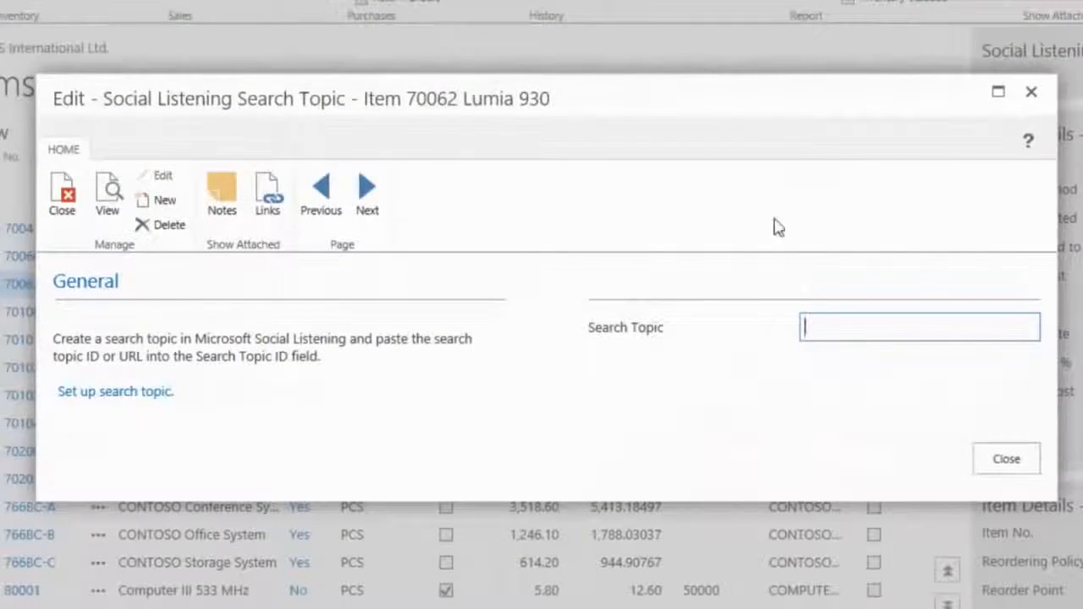
click(102, 390)
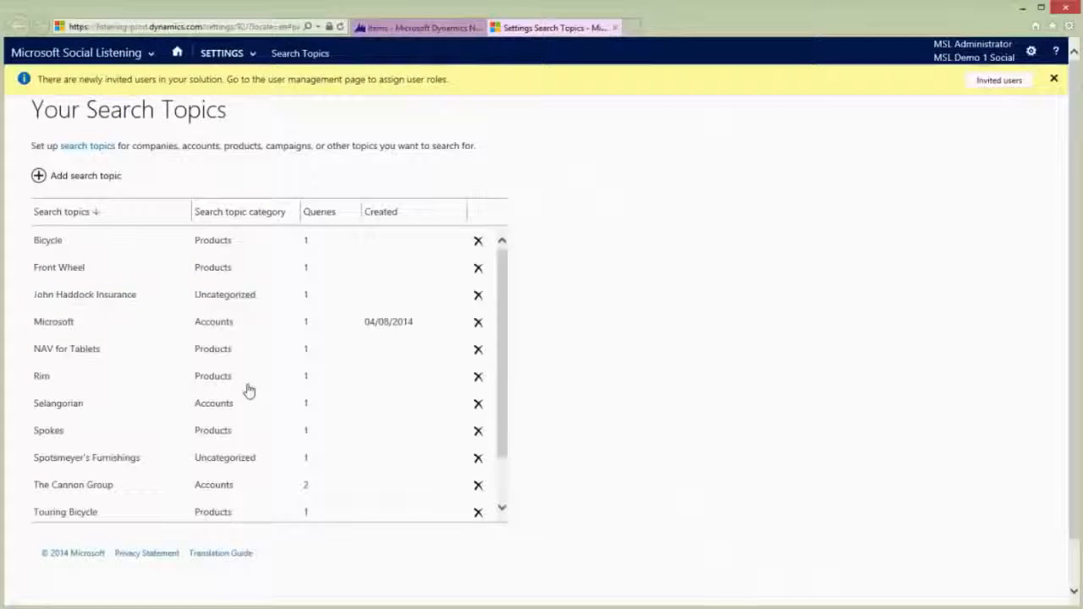
Step: Create a new search topic named 'Lumia 930' in the Products category
click(61, 178)
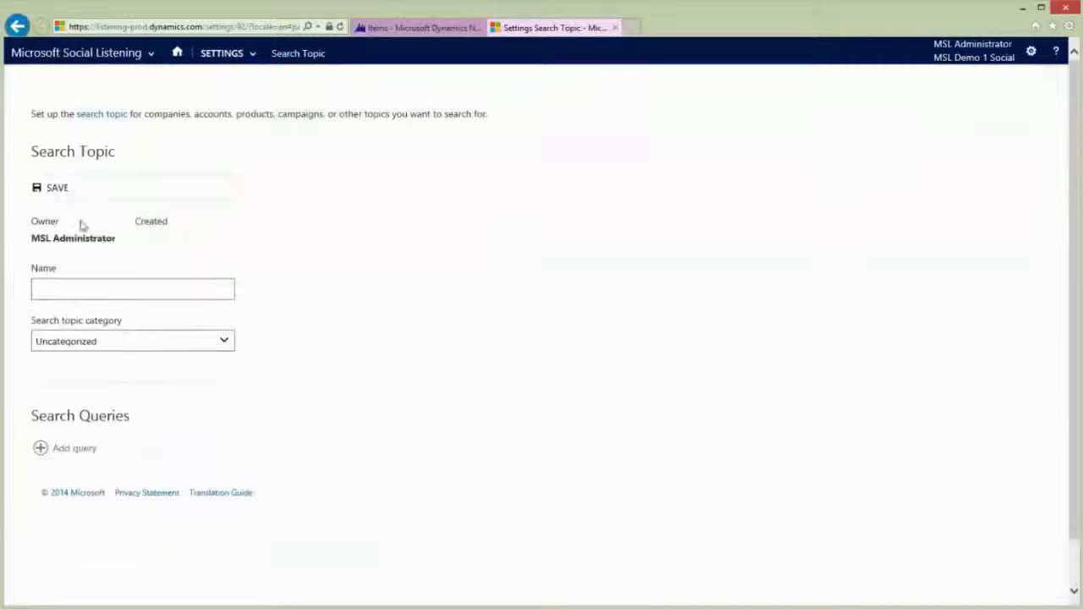
click(98, 284)
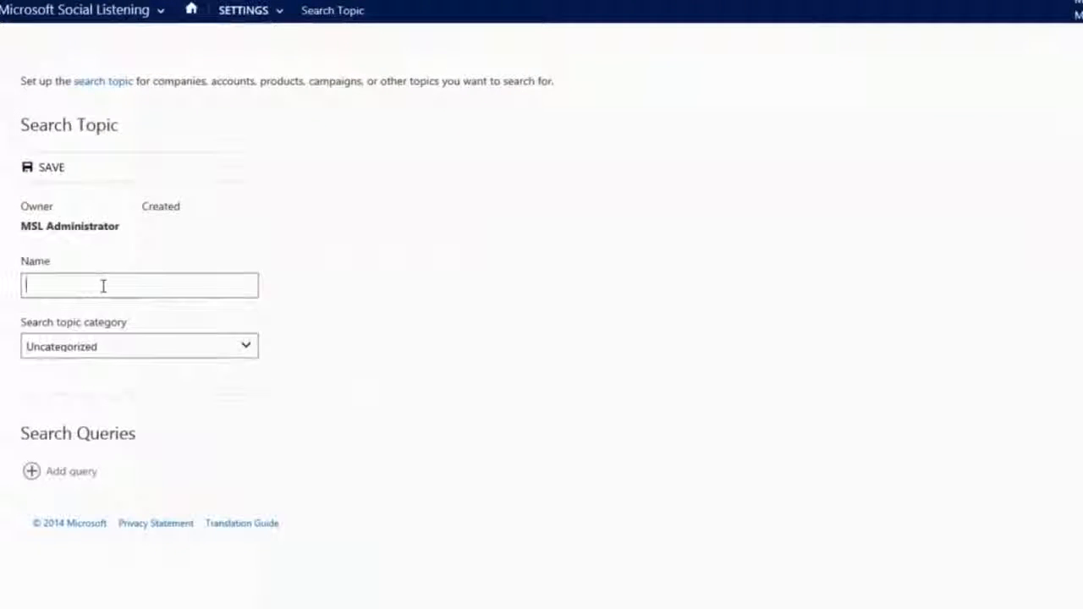
text(Lumia 930)
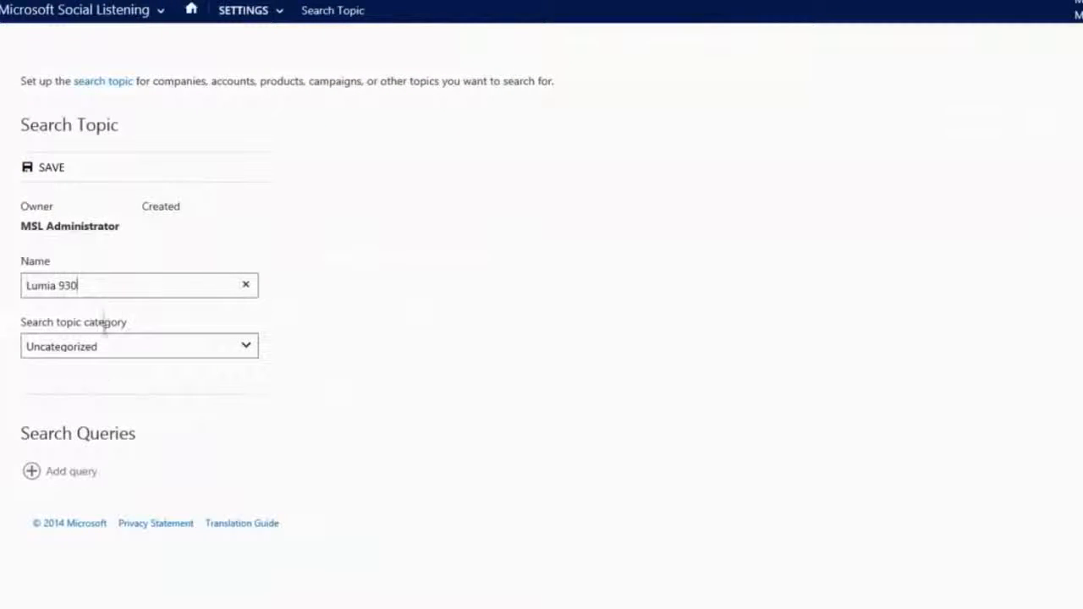
click(95, 355)
click(53, 330)
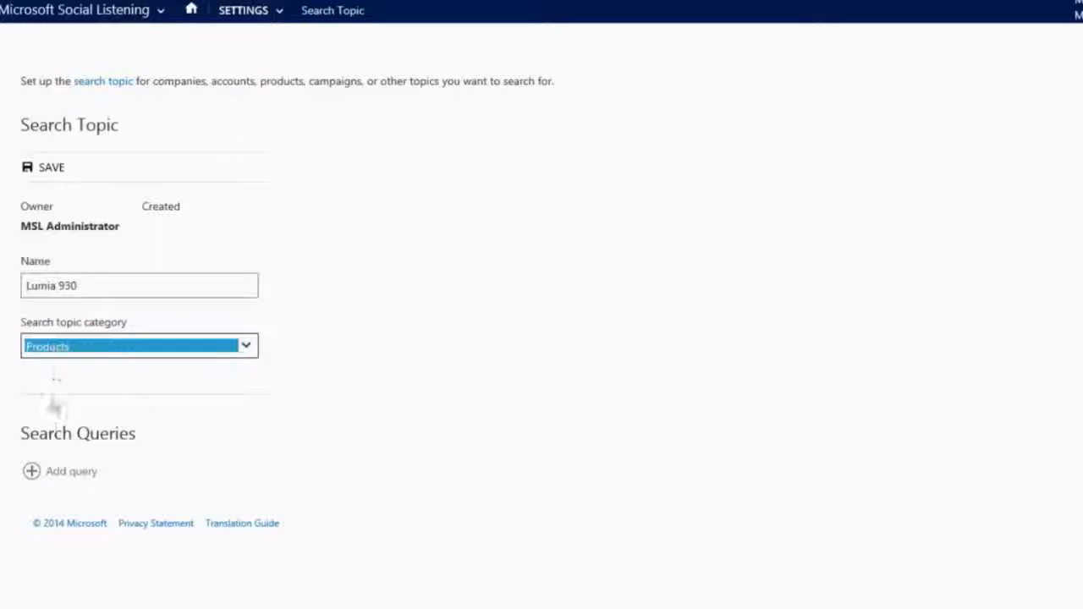
Step: Add the query 'Lumia 930, Nokia Lumia 930', save the query and topic, and return to the list
click(67, 477)
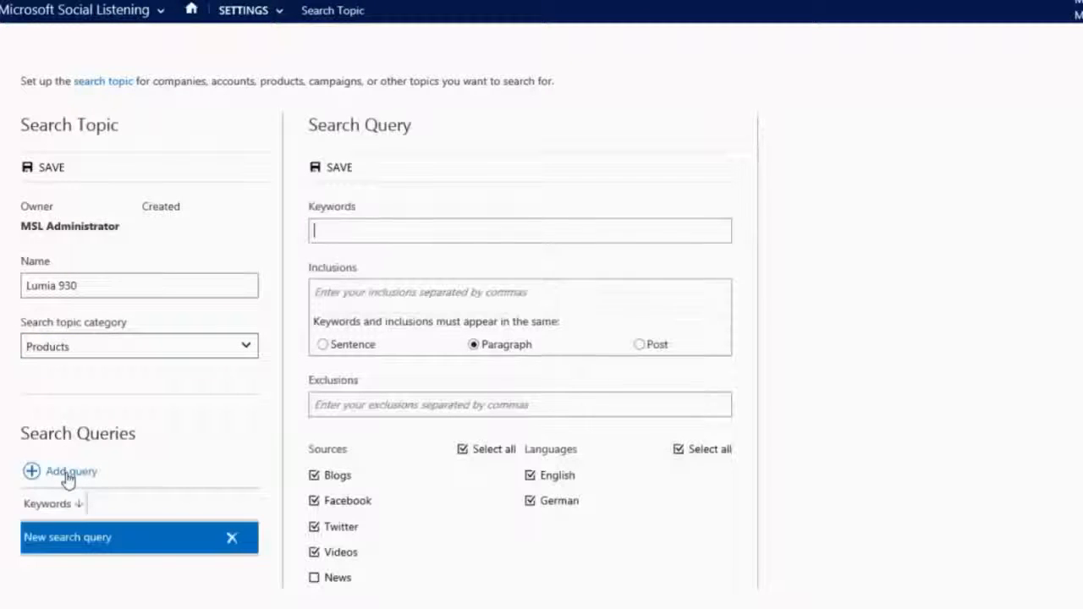
click(397, 234)
text(L)
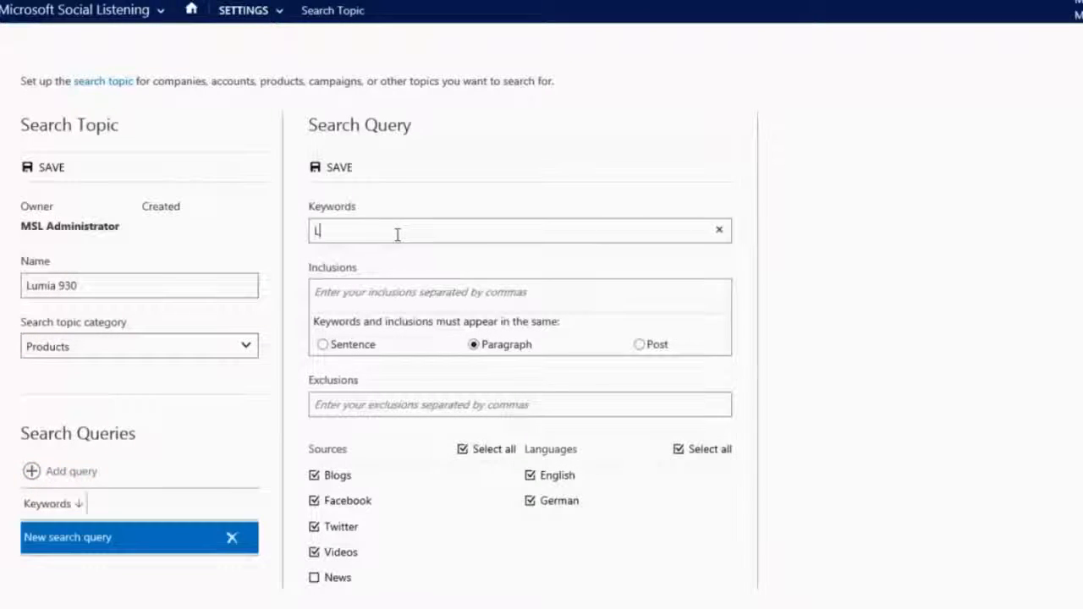
text(umia 930, Nokia Lumia 930)
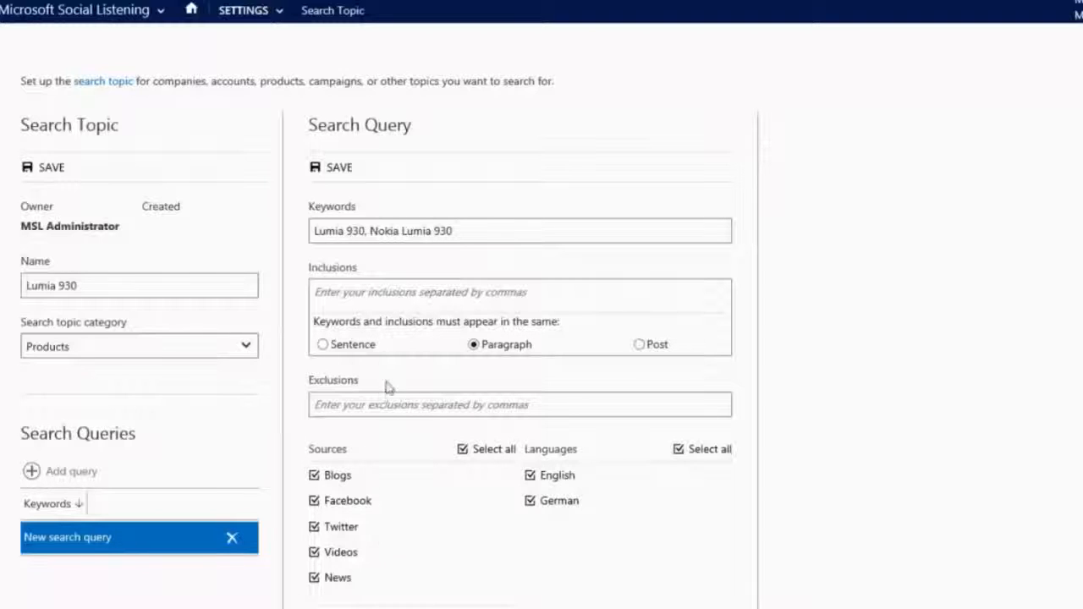
click(338, 174)
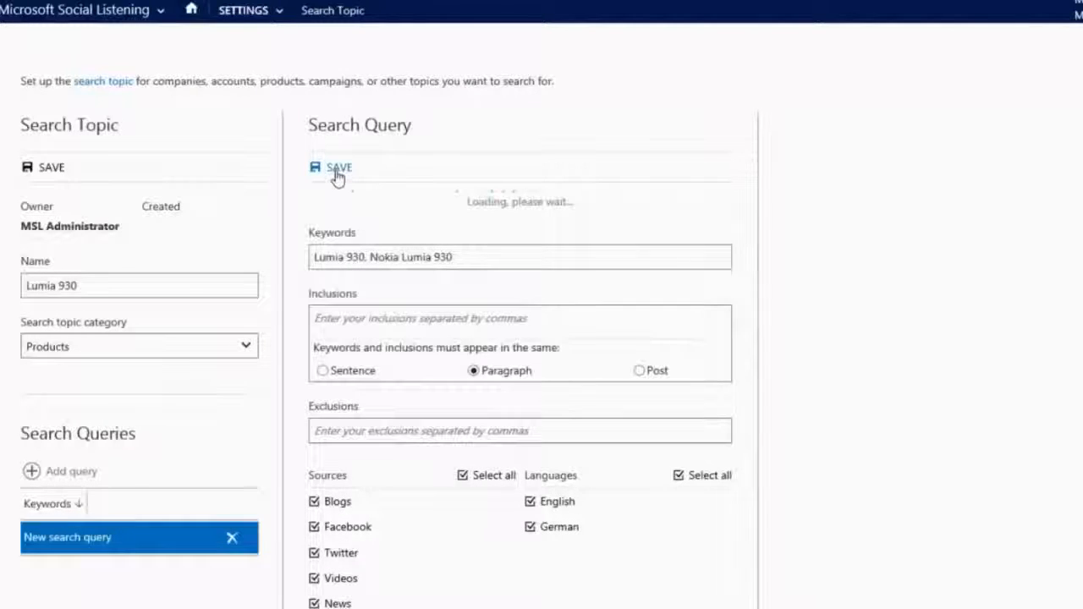
click(50, 167)
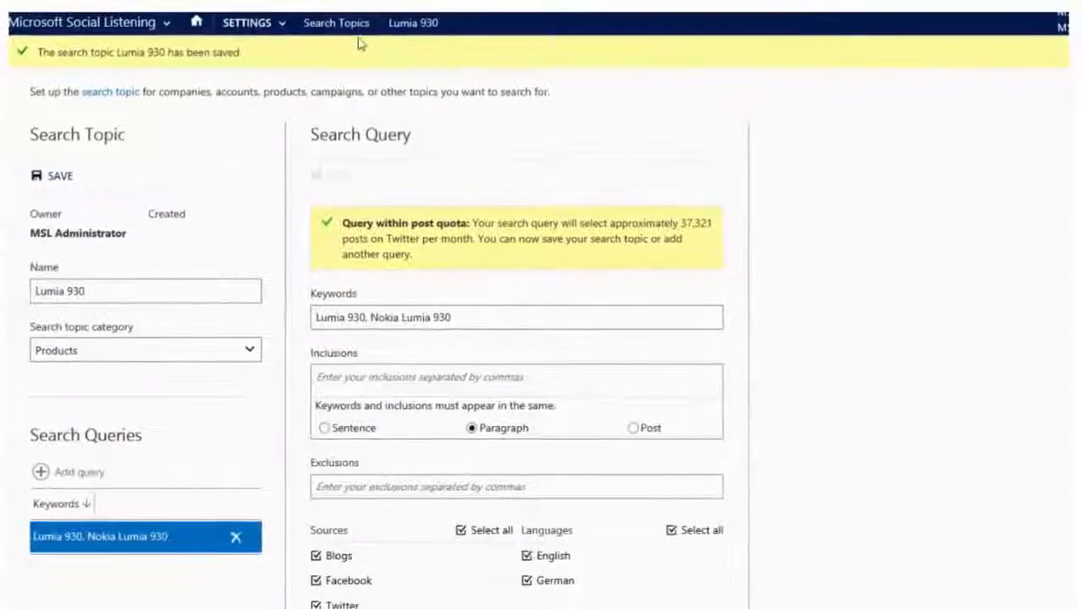
click(338, 22)
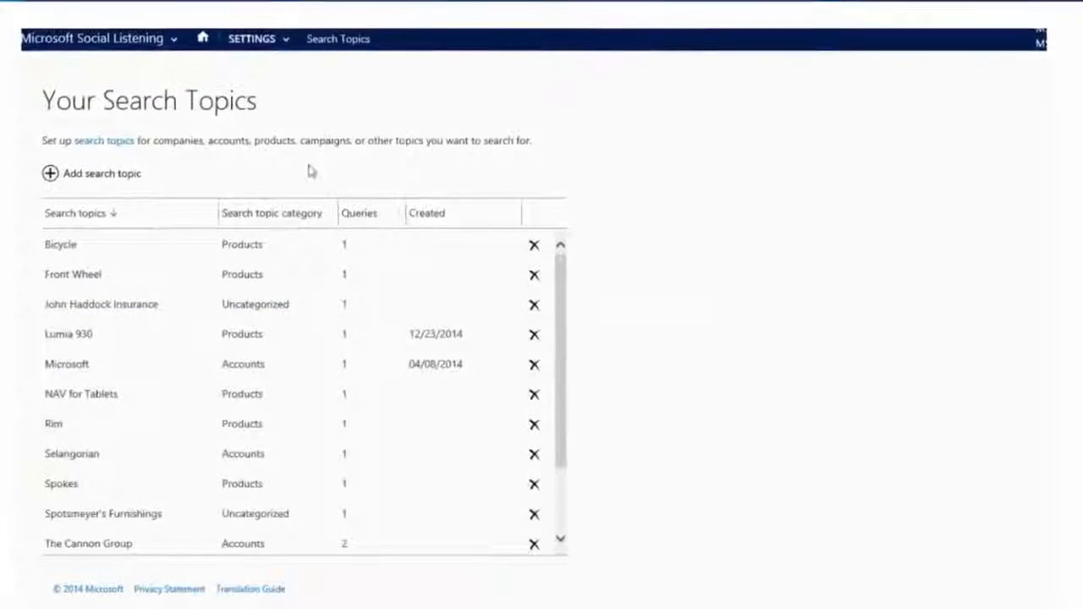
Step: Open the Lumia 930 search topic and copy its page address
click(72, 335)
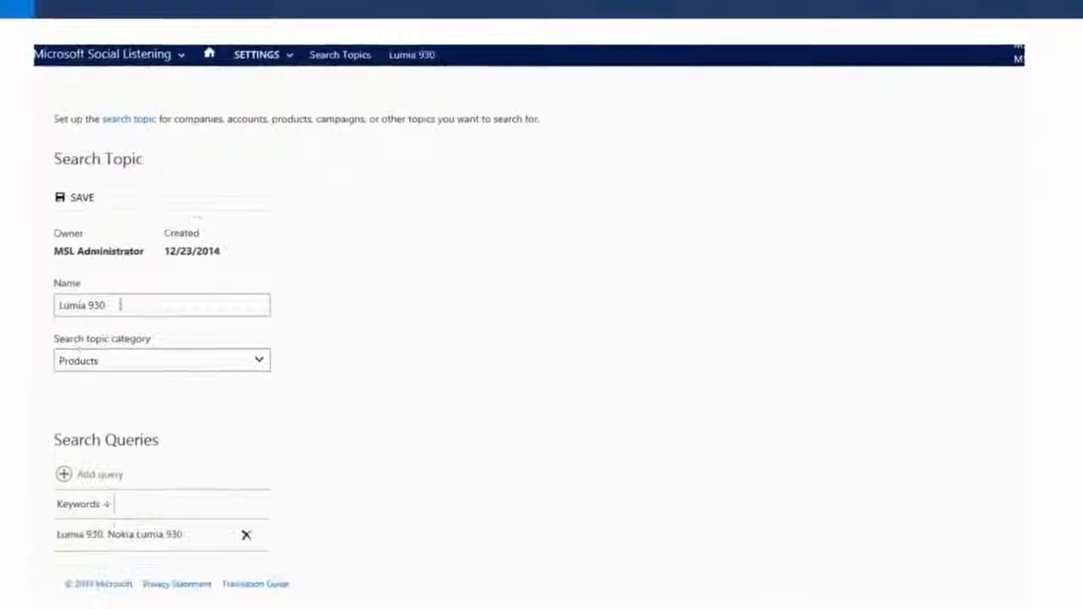
click(256, 54)
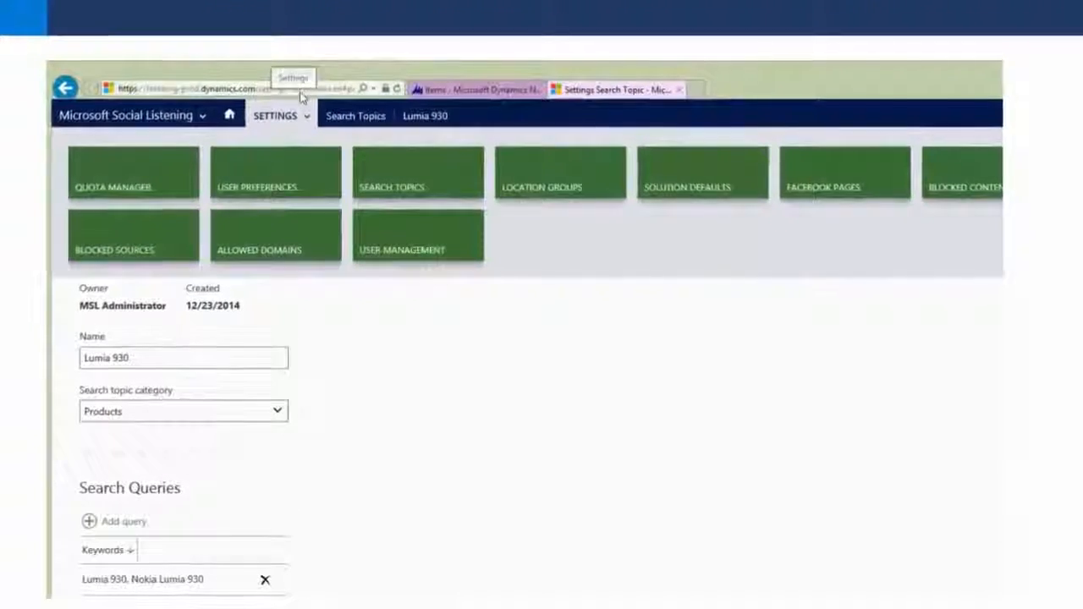
click(300, 90)
right_click(300, 91)
click(194, 136)
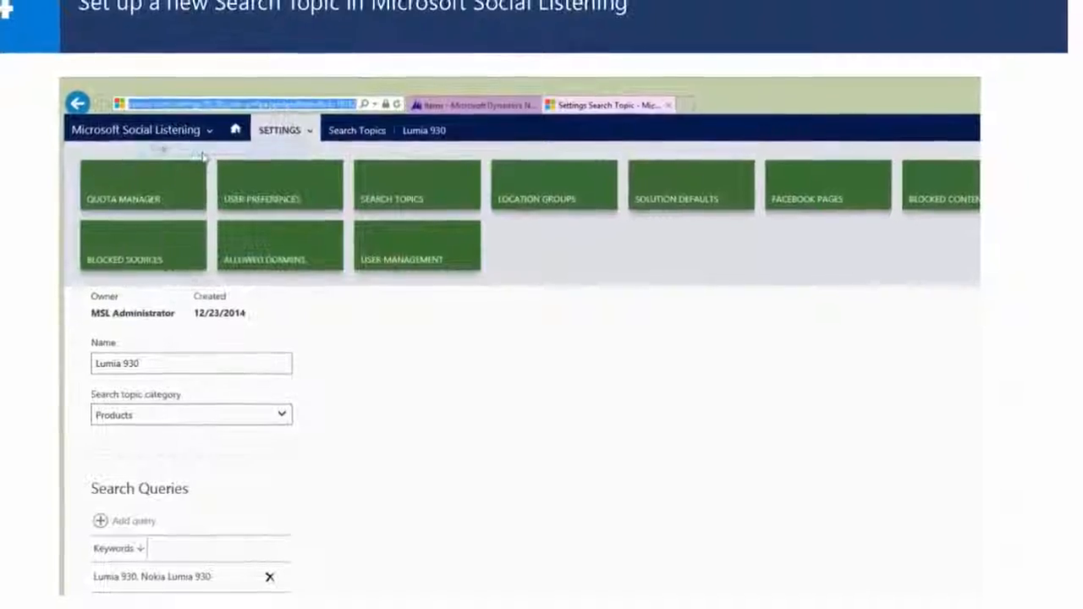
click(425, 107)
Step: Paste the address into NAV's Search Topic field, linking topic 10182, and close the dialog
click(768, 422)
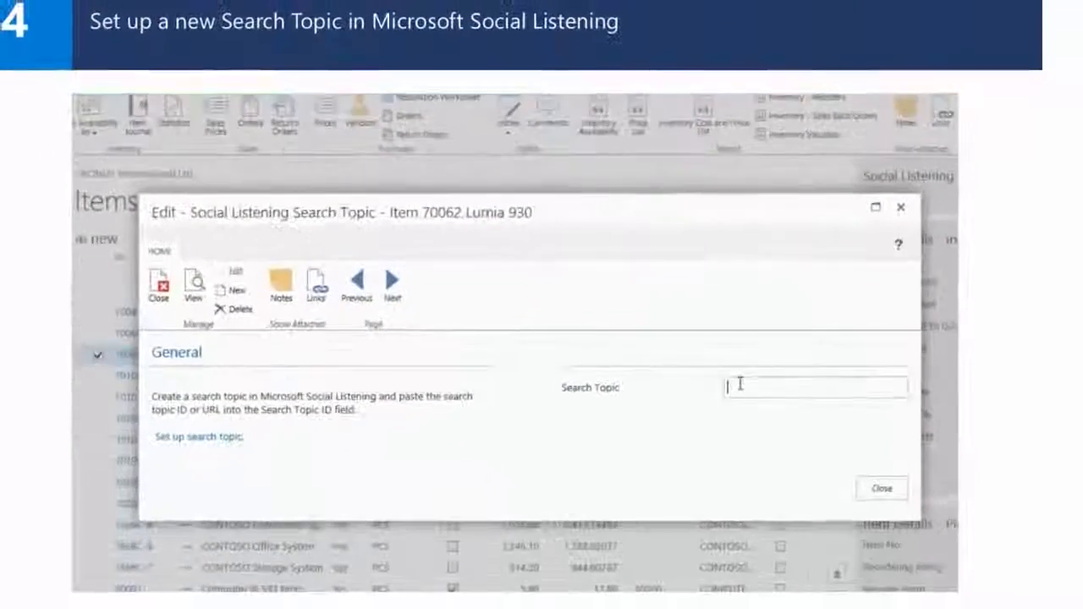
right_click(730, 388)
click(669, 451)
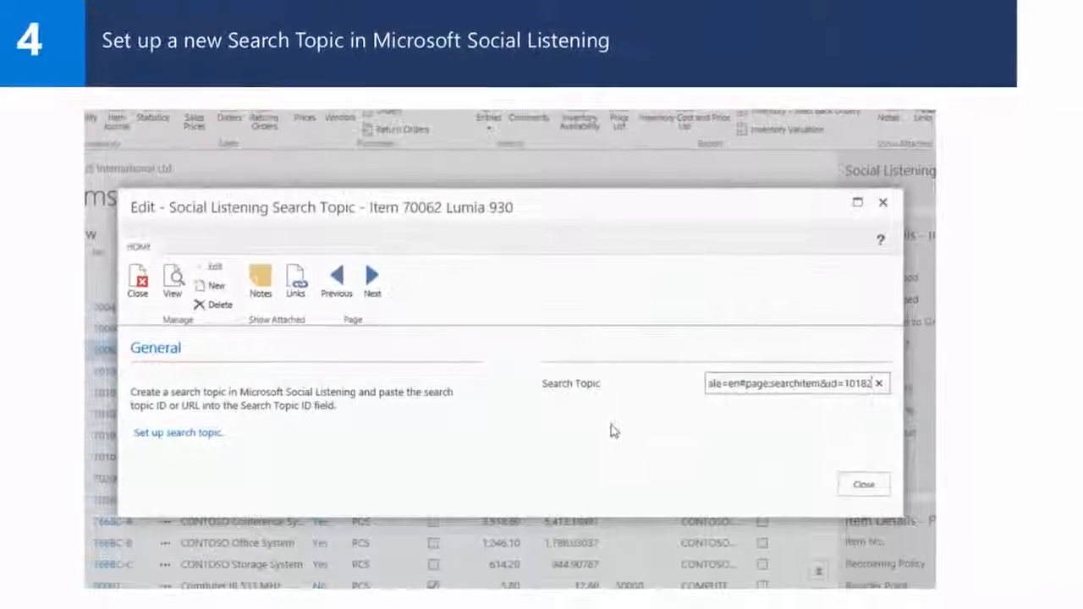
click(862, 485)
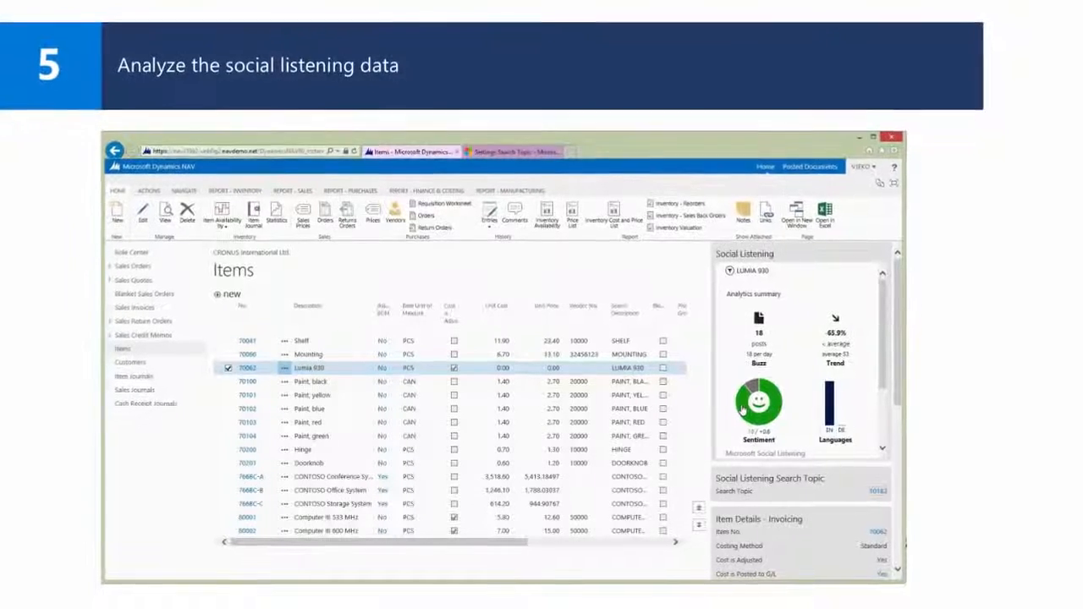
Step: Open Lumia 930's sentiment analytics in Social Listening from the factbox donut chart
click(740, 409)
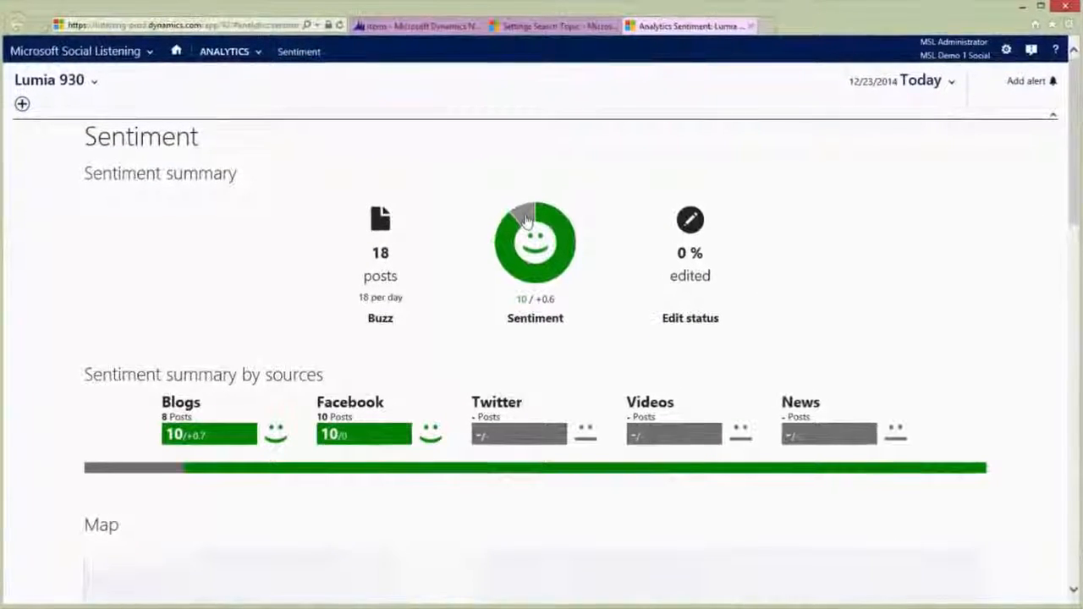
Step: List the Lumia 930 posts with neutral sentiment
click(525, 222)
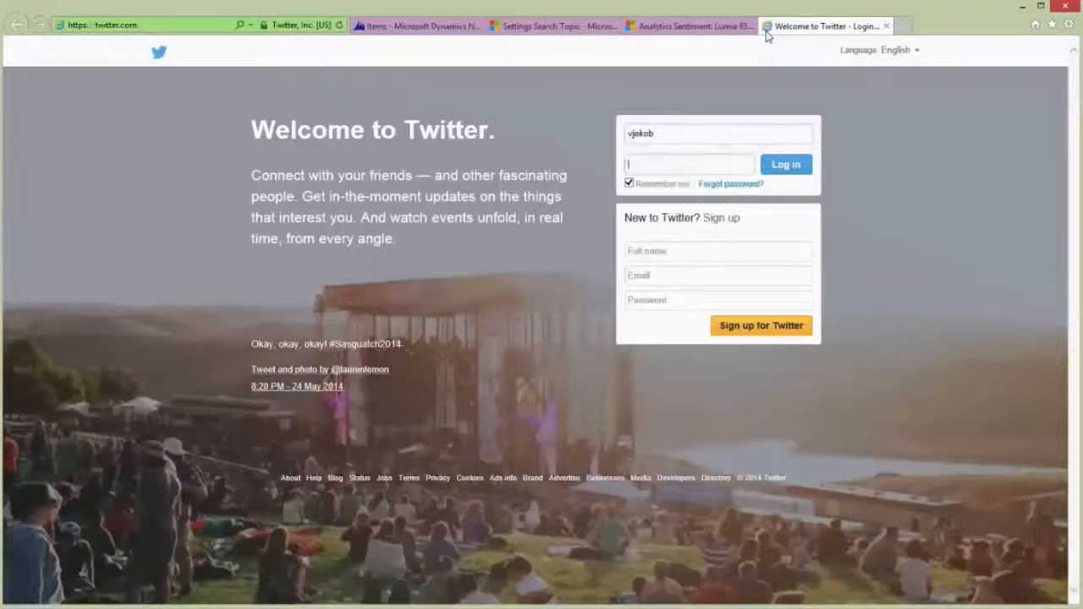
Step: Sign in to Twitter and tweet that the Nokia Lumia 930 is an amazing phone
key(Return)
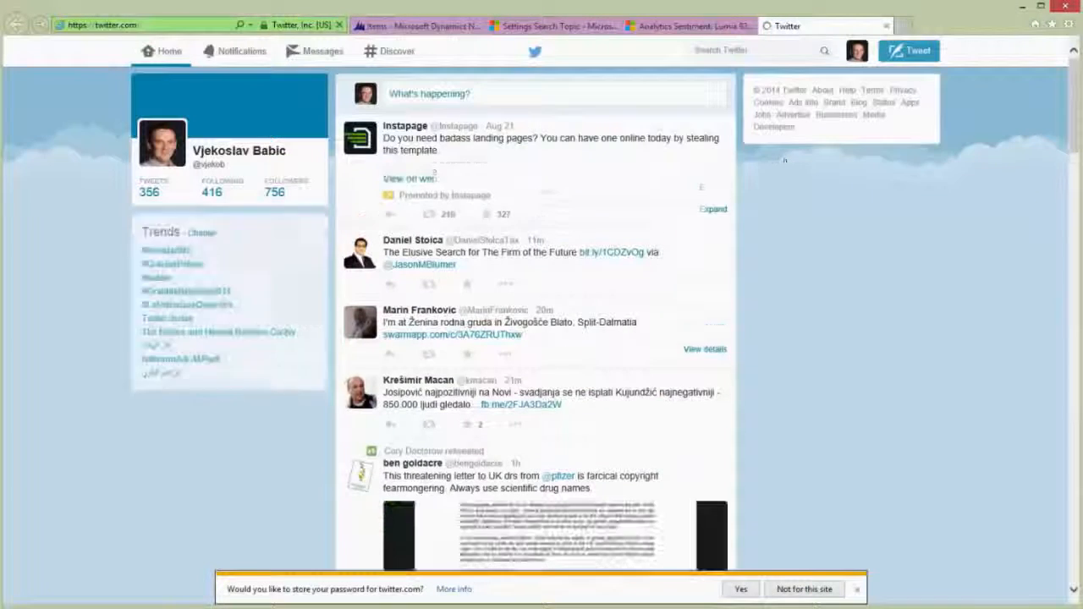
click(478, 92)
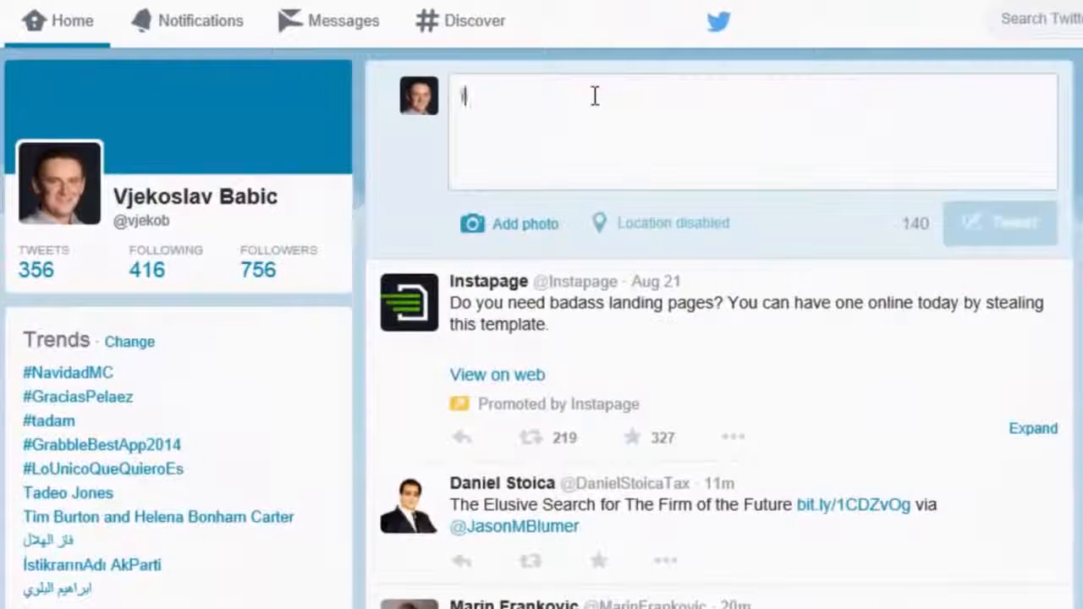
text(I love my Nokia Lumia 930)
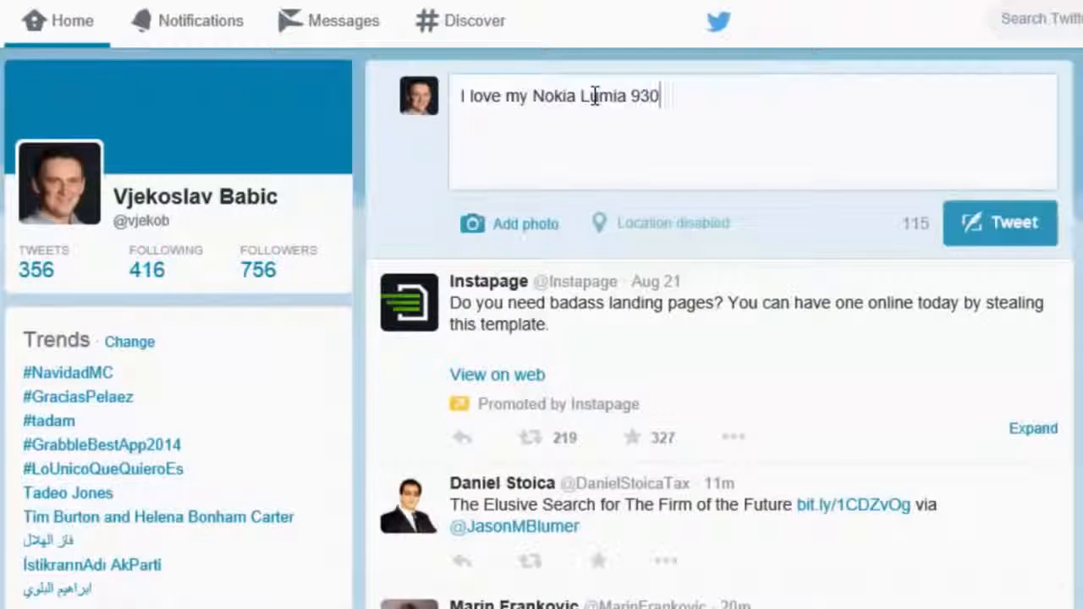
text(, it's an amazing phone)
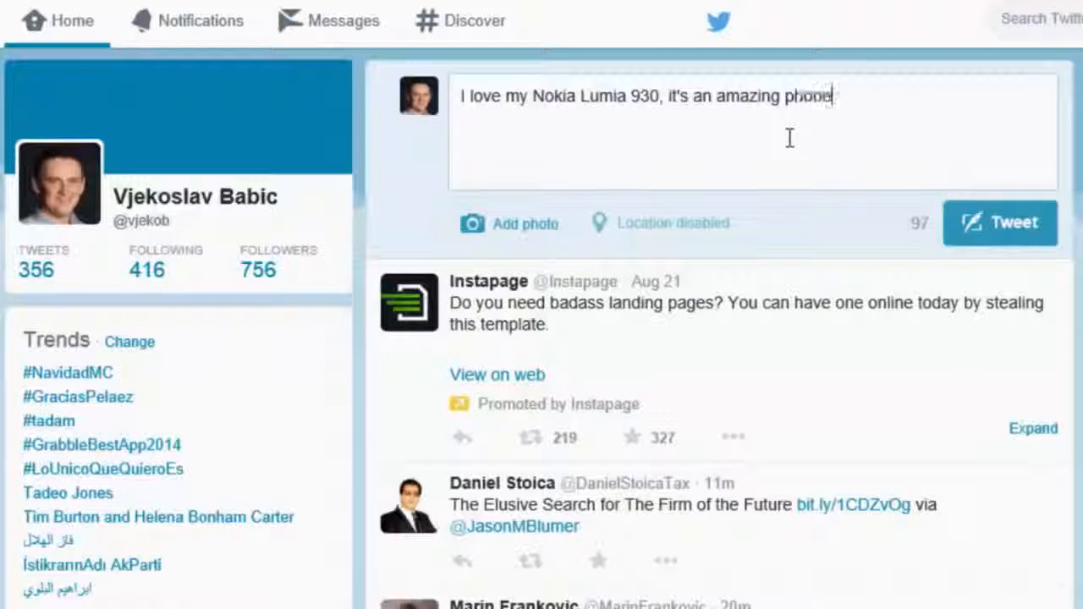
text(. Can't wait tor the Denim update to arrive.)
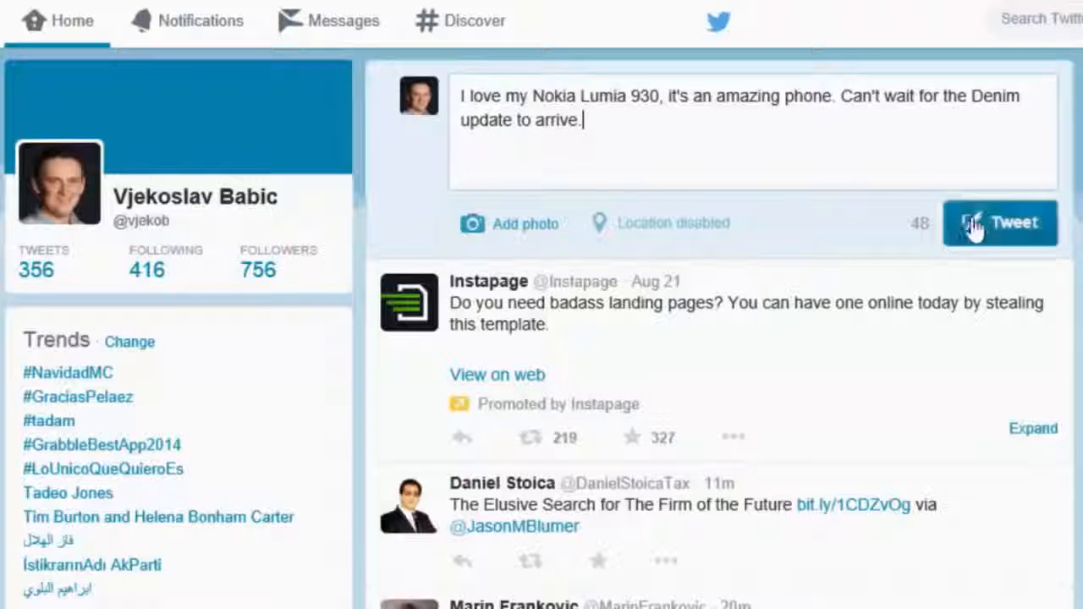
click(1005, 233)
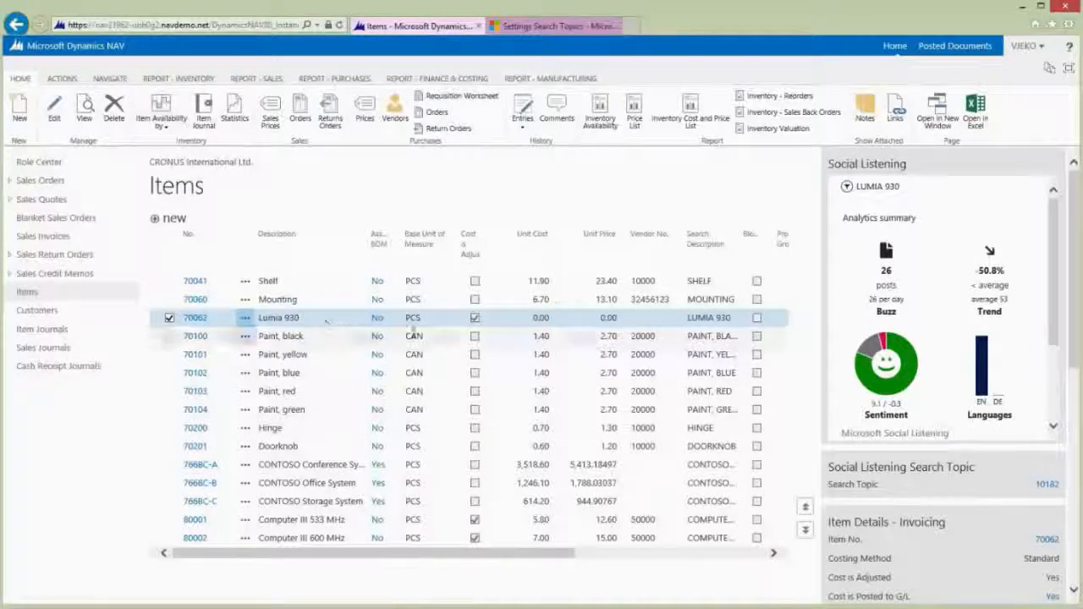
Step: Open Lumia 930's updated sentiment analytics: 26 posts, Blogs 8, Facebook 15, Twitter 3
click(886, 393)
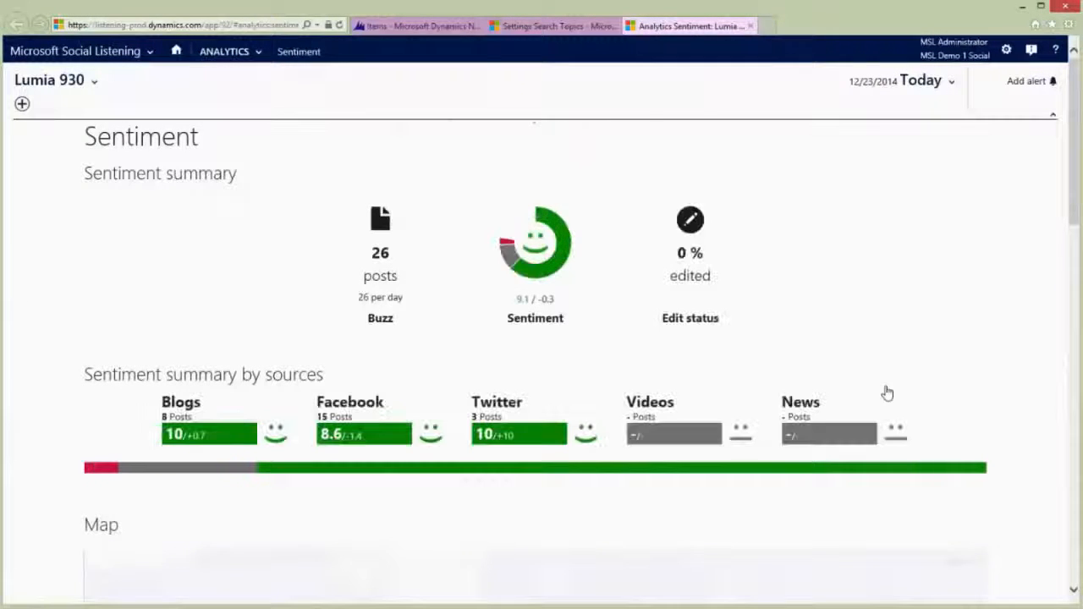
Step: Review Lumia 930's positive Twitter posts, then list its negative posts, one 'missing' Facebook post
click(493, 406)
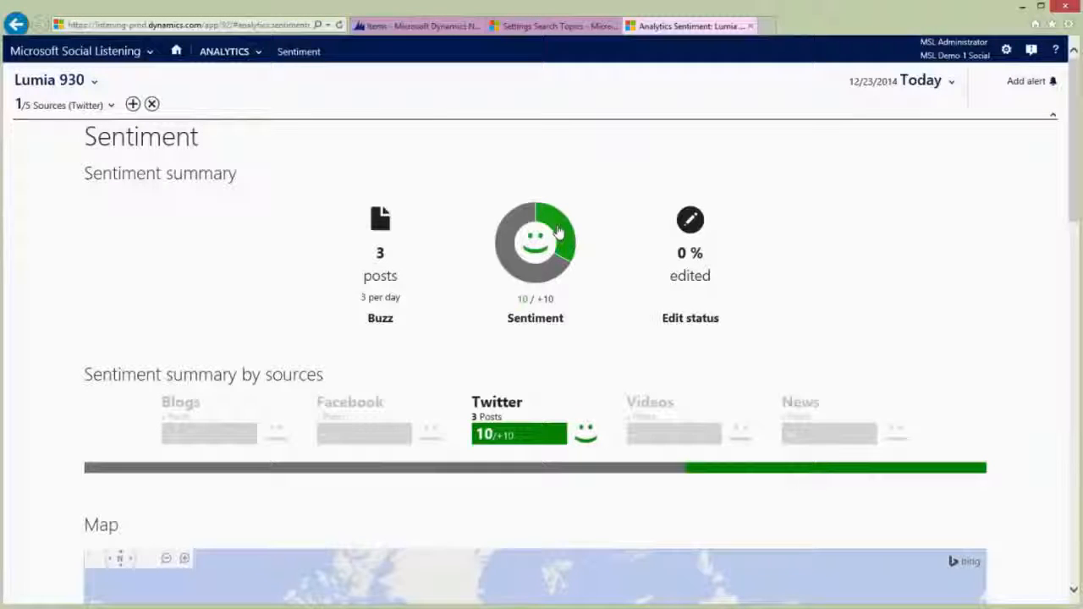
click(557, 232)
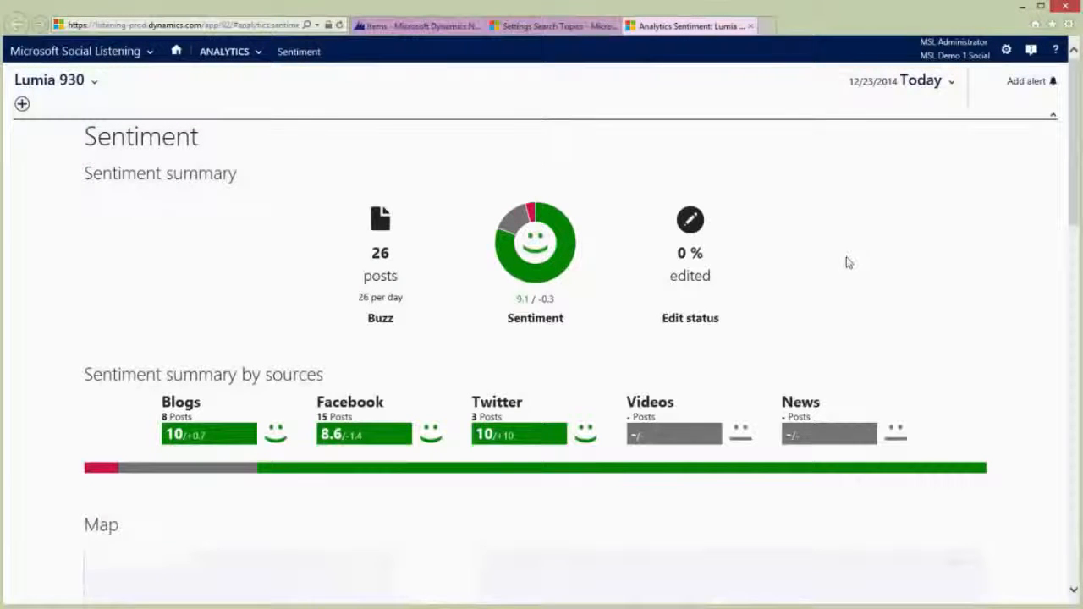
click(532, 211)
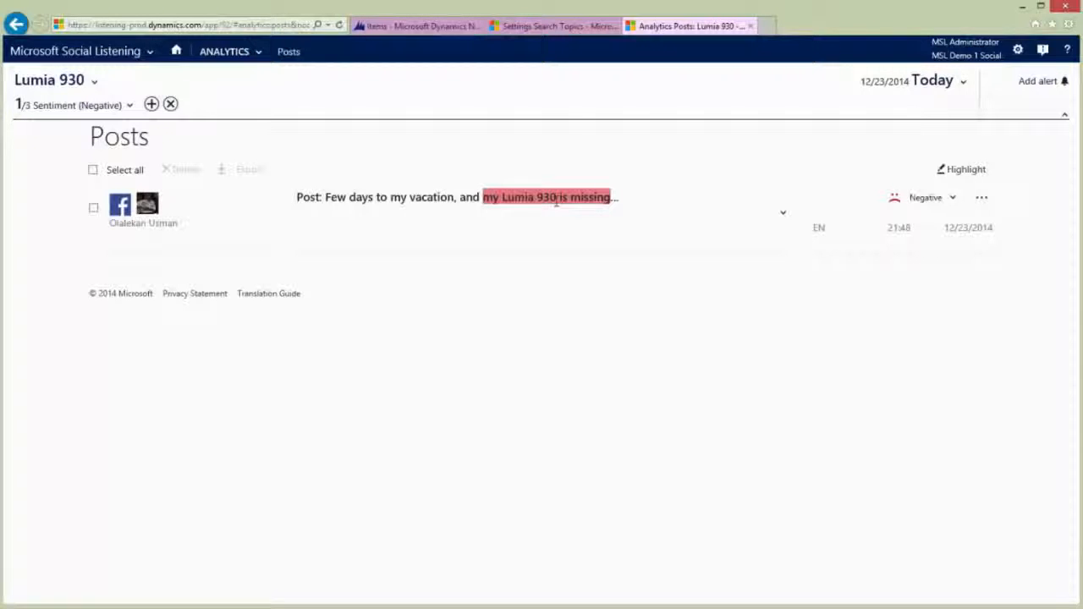
Step: Change the 'my Lumia 930 is missing' post's sentiment from Negative to Positive
click(949, 199)
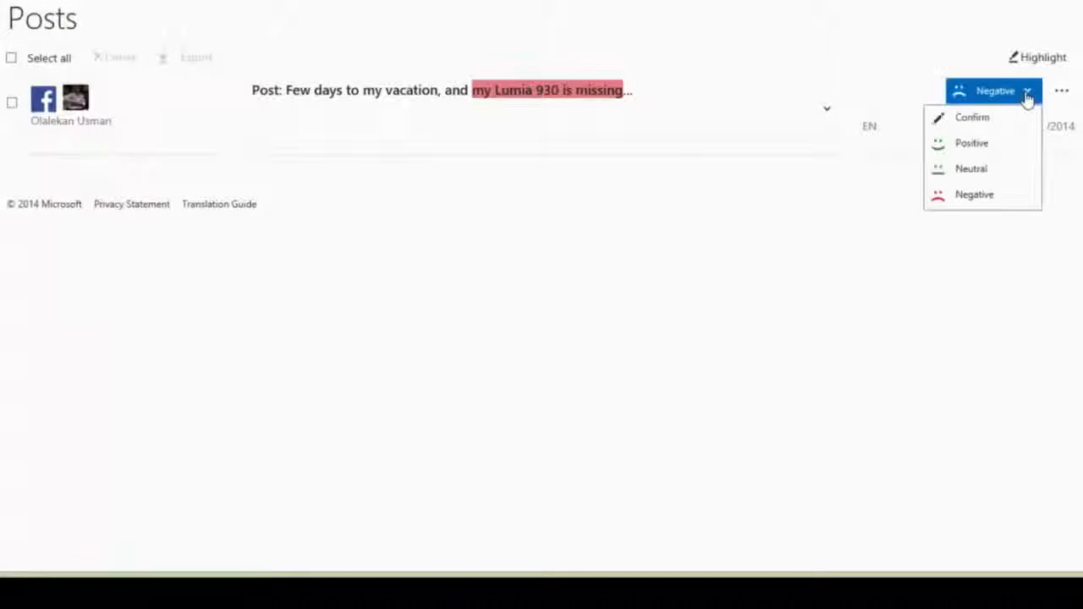
click(964, 145)
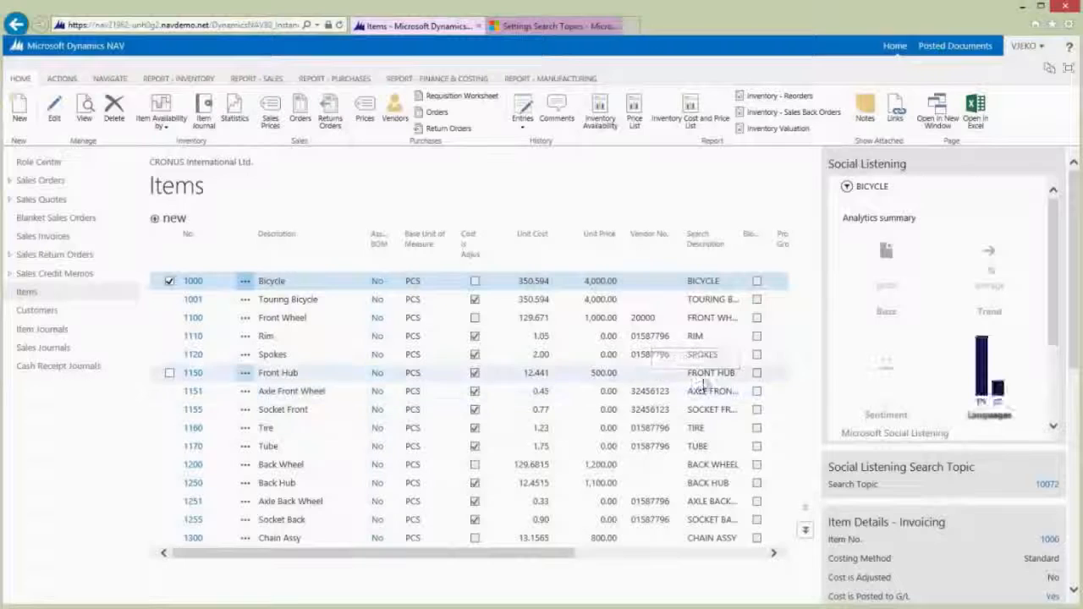
Step: Review Bicycle's negative posts, then narrow its sentiment analytics to Twitter's 133 posts
click(884, 385)
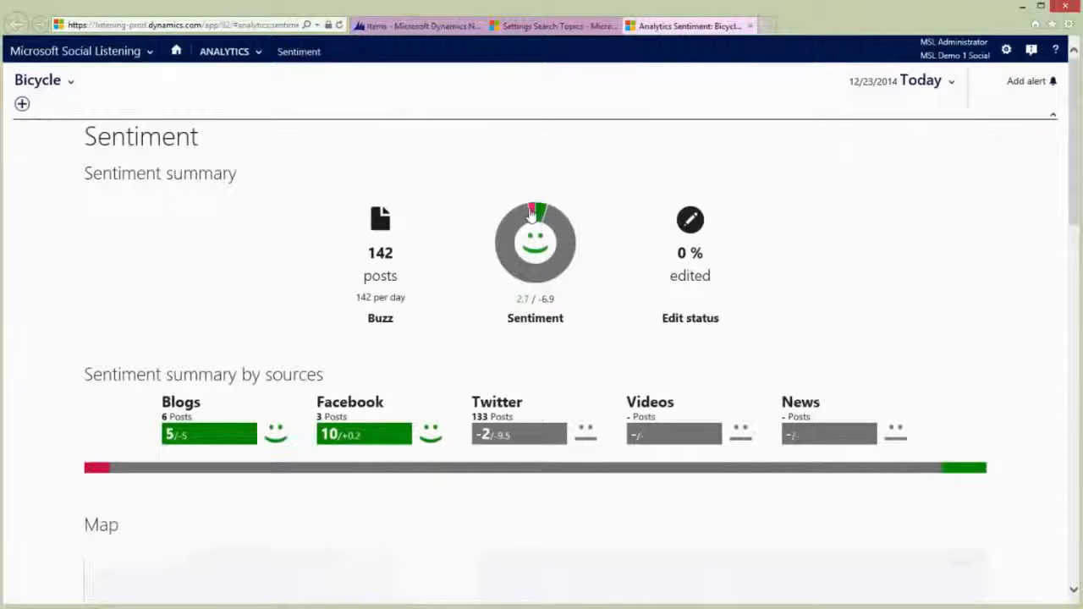
click(531, 211)
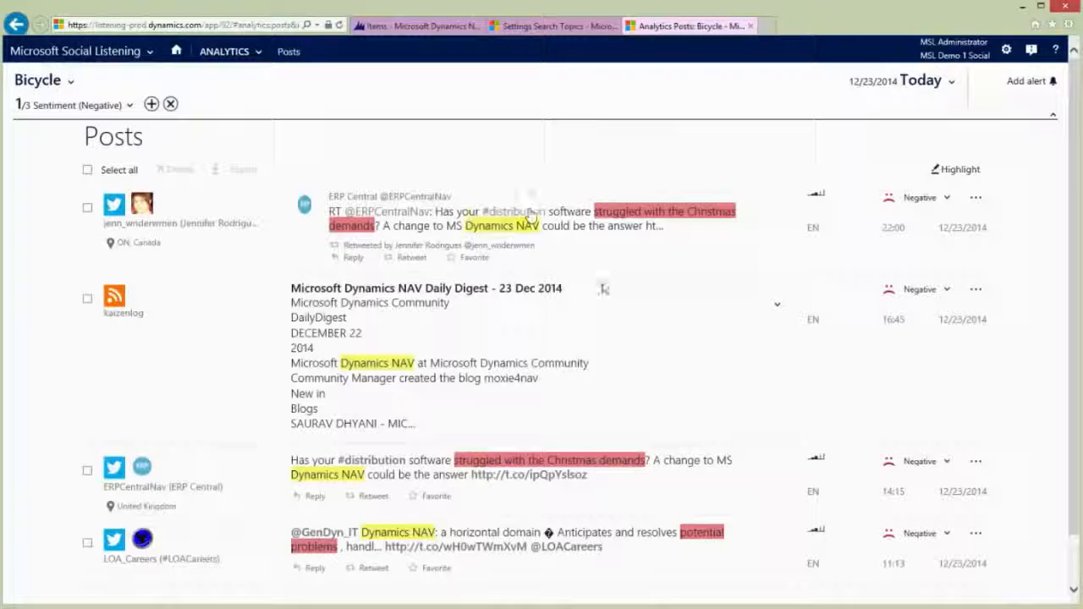
scroll(619, 312, down, 1)
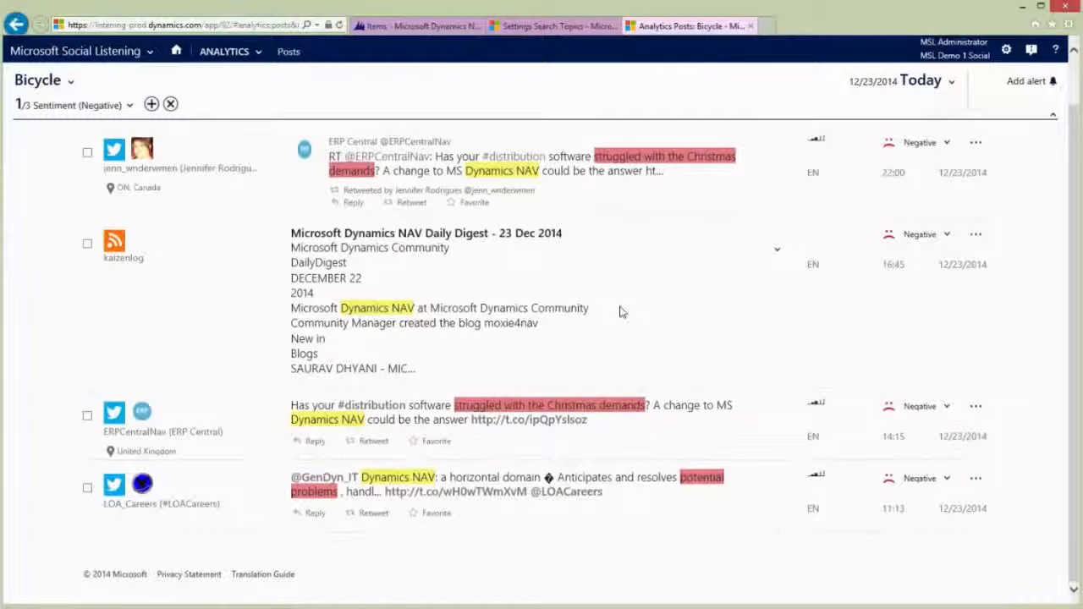
scroll(619, 312, up, 1)
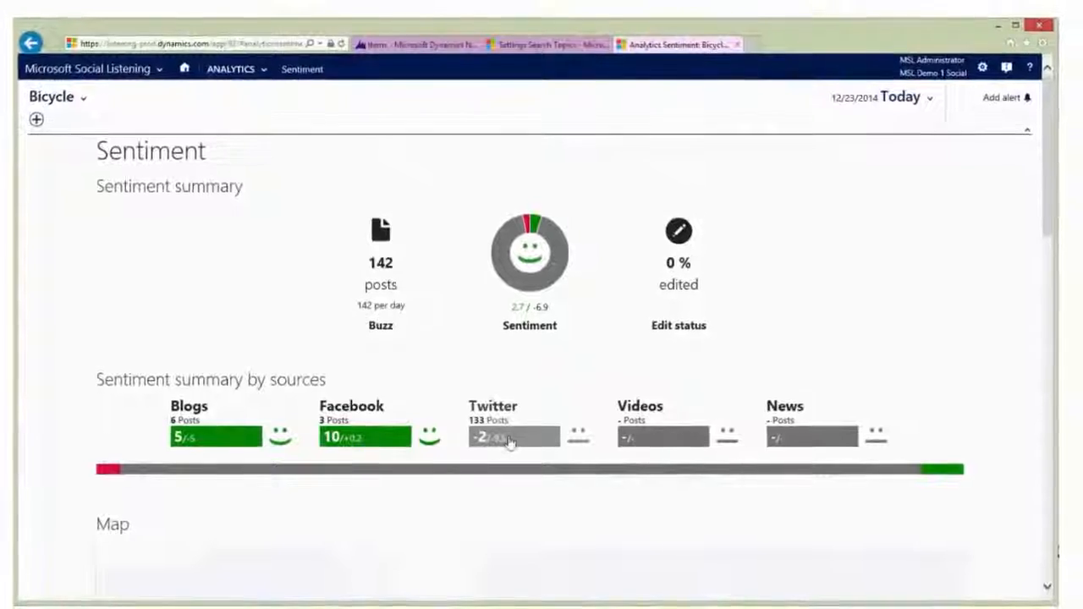
click(506, 441)
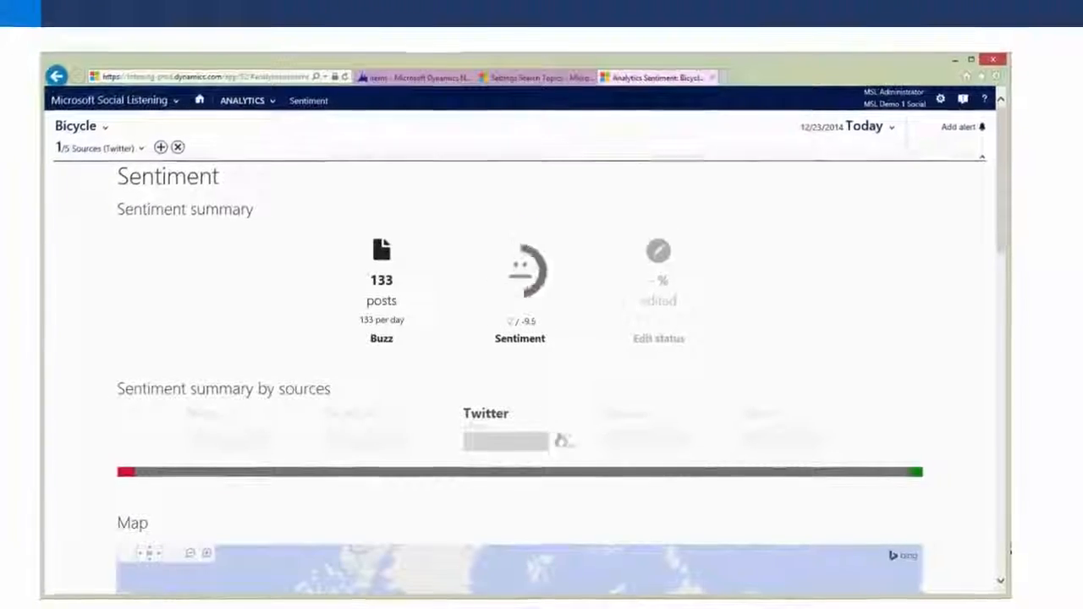
Step: Zoom the map into Europe and filter Bicycle's Twitter posts to Spain's Sevilla job tweets
scroll(698, 396, down, 4)
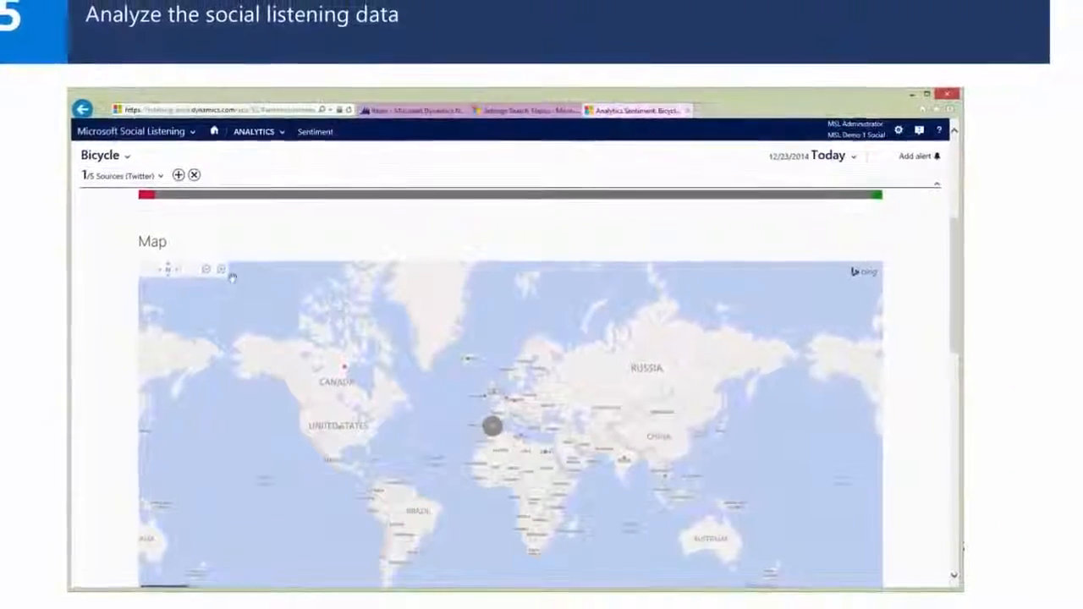
click(225, 276)
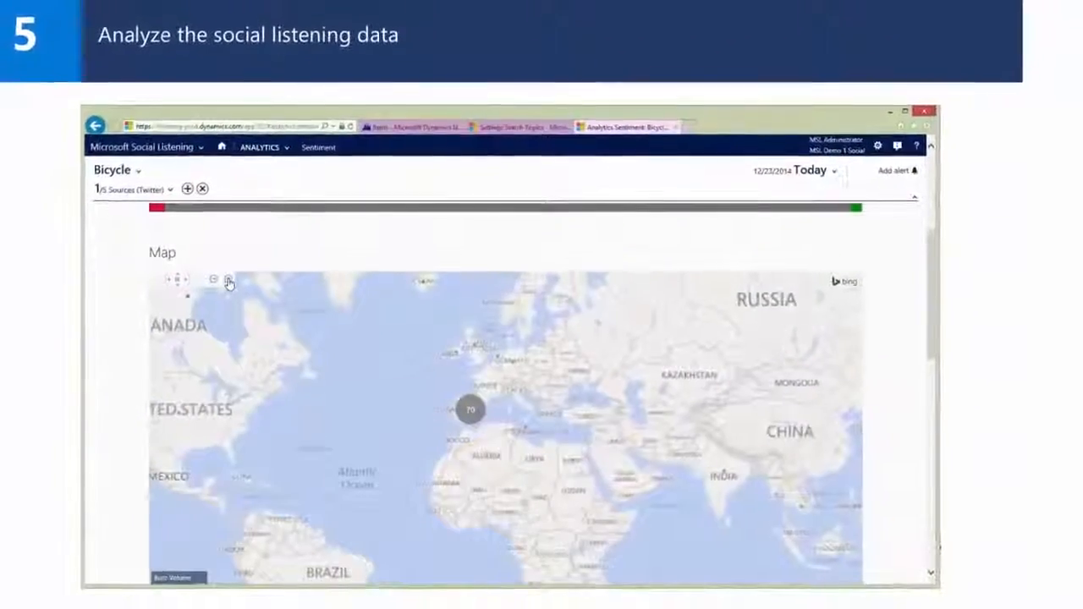
click(225, 276)
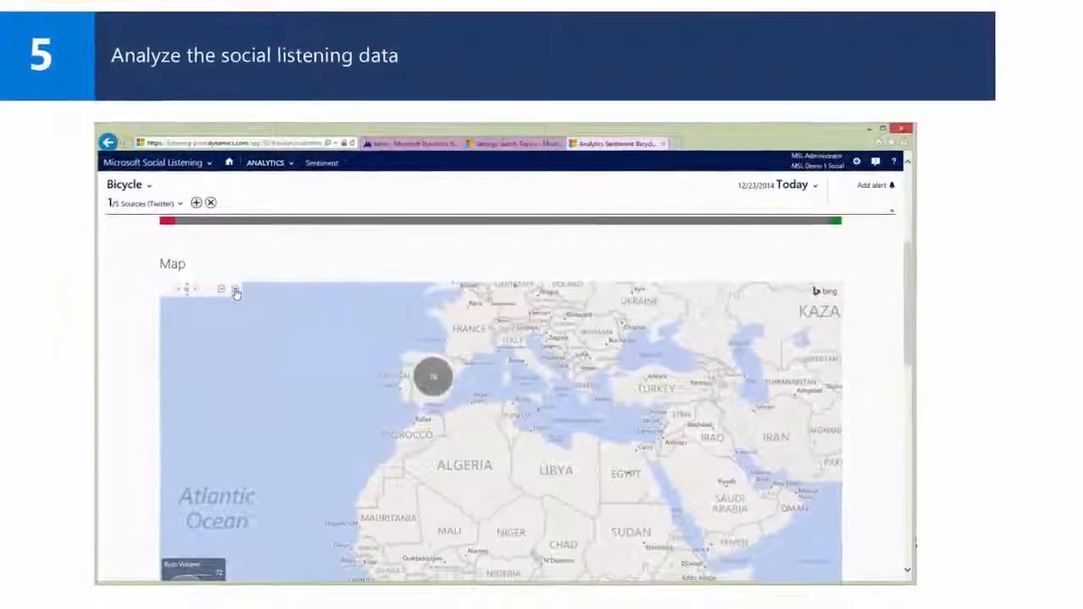
click(431, 384)
scroll(604, 377, down, 5)
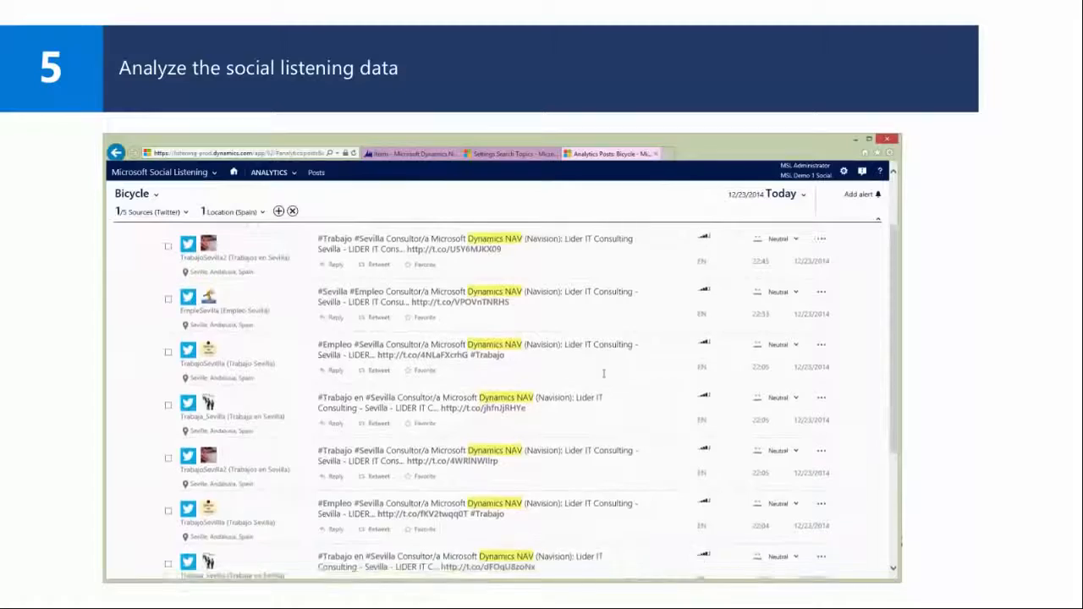